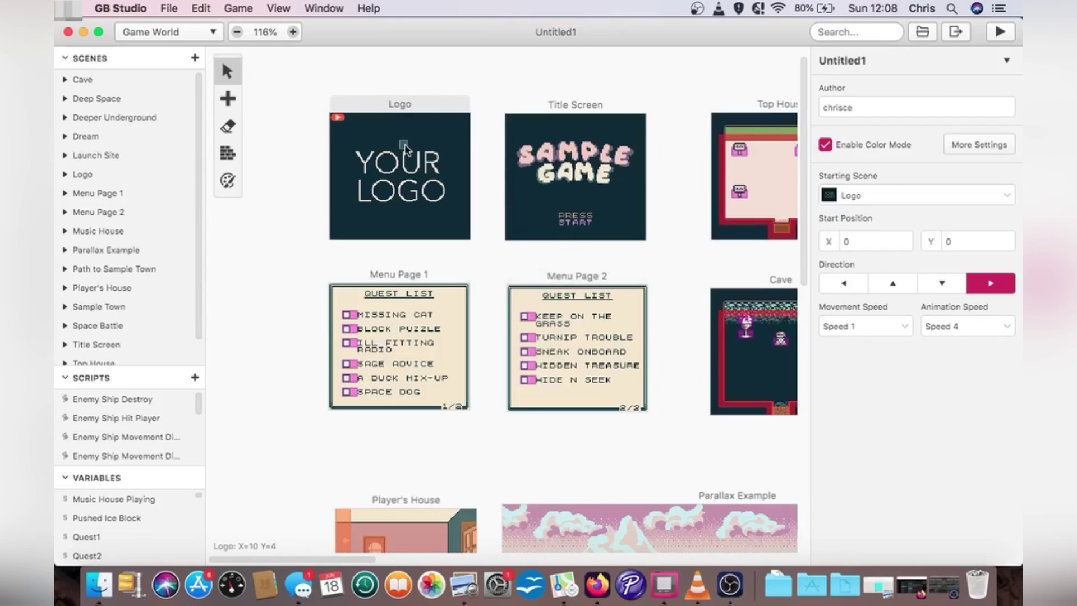
Select the Logo scene and check its scene type list, leaving the type unchanged
click(376, 131)
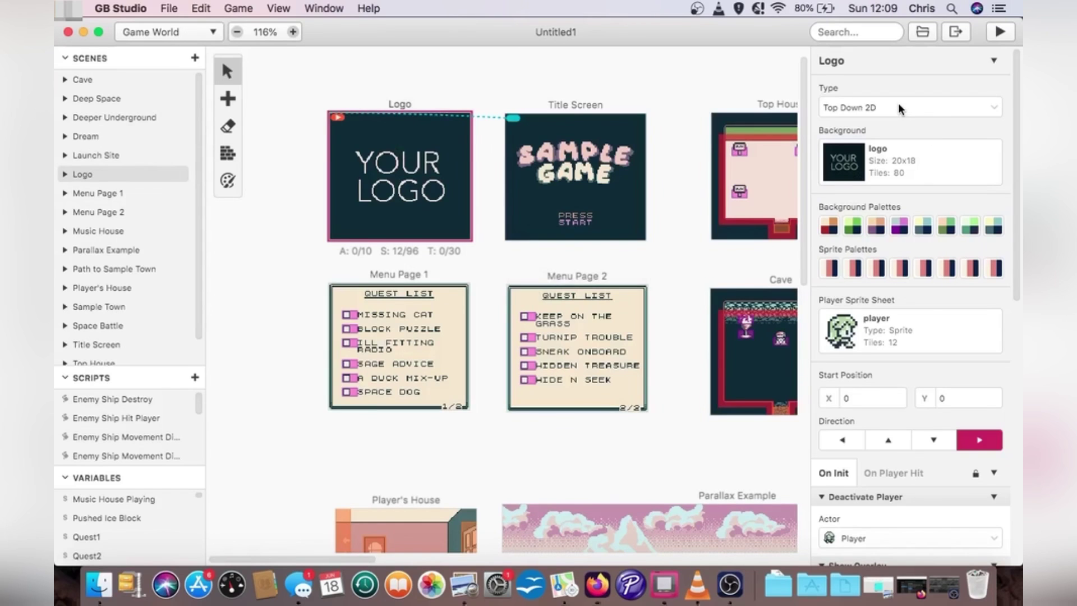
click(900, 108)
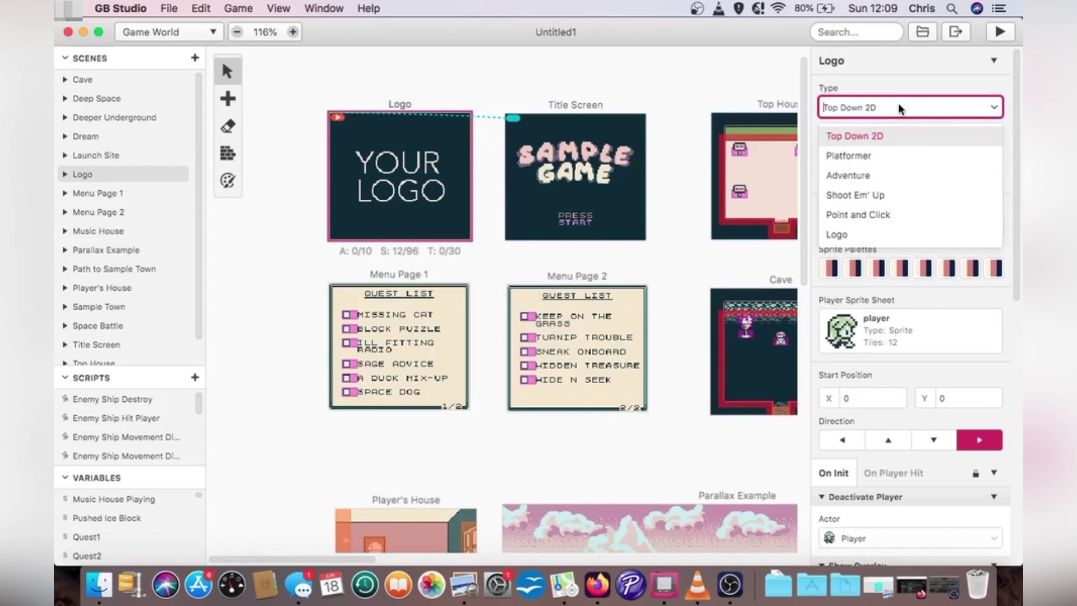
click(724, 85)
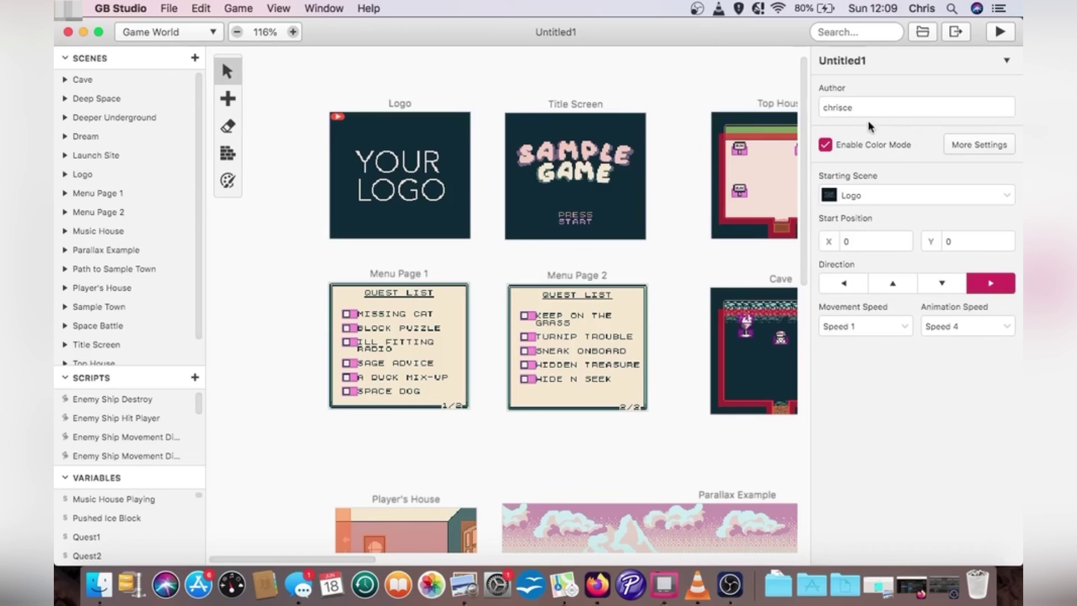
Open the Logo scene's Background list and scroll toward pixil-frame-0(5) copy
click(387, 216)
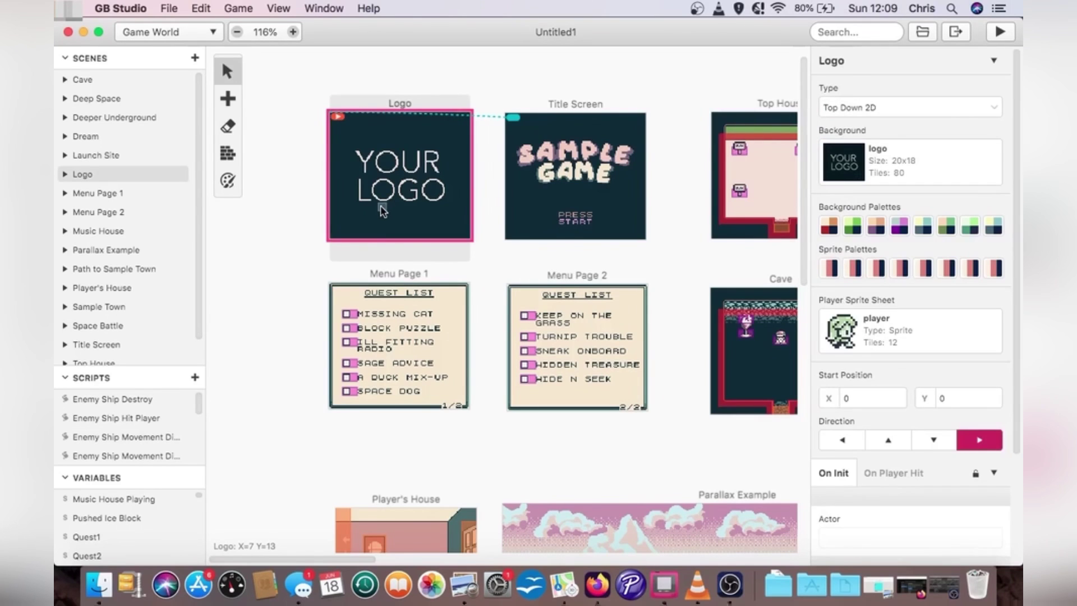
click(909, 163)
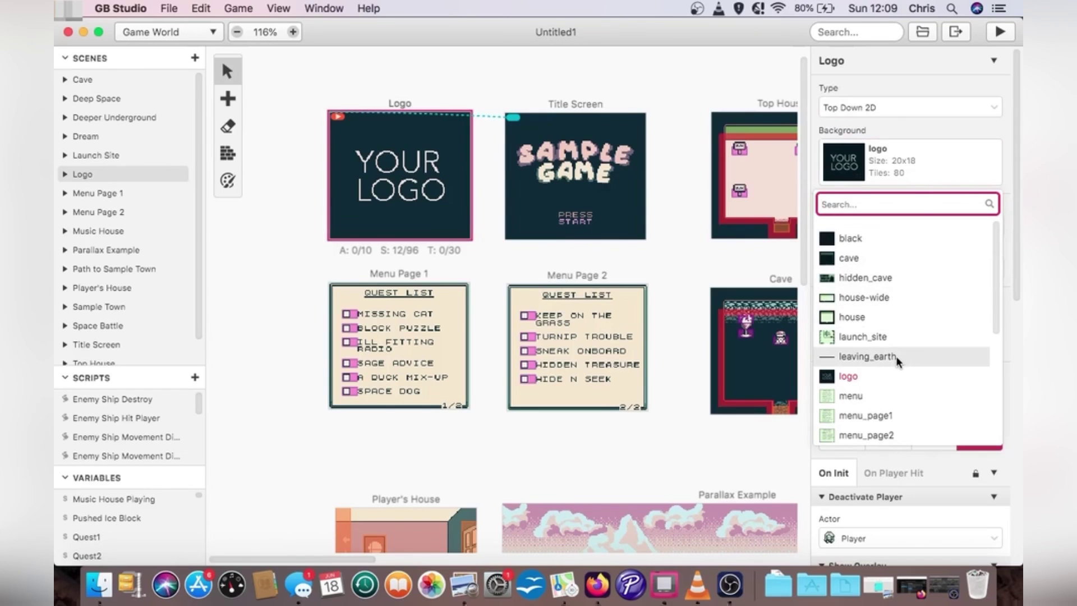
scroll(898, 360, down, 2)
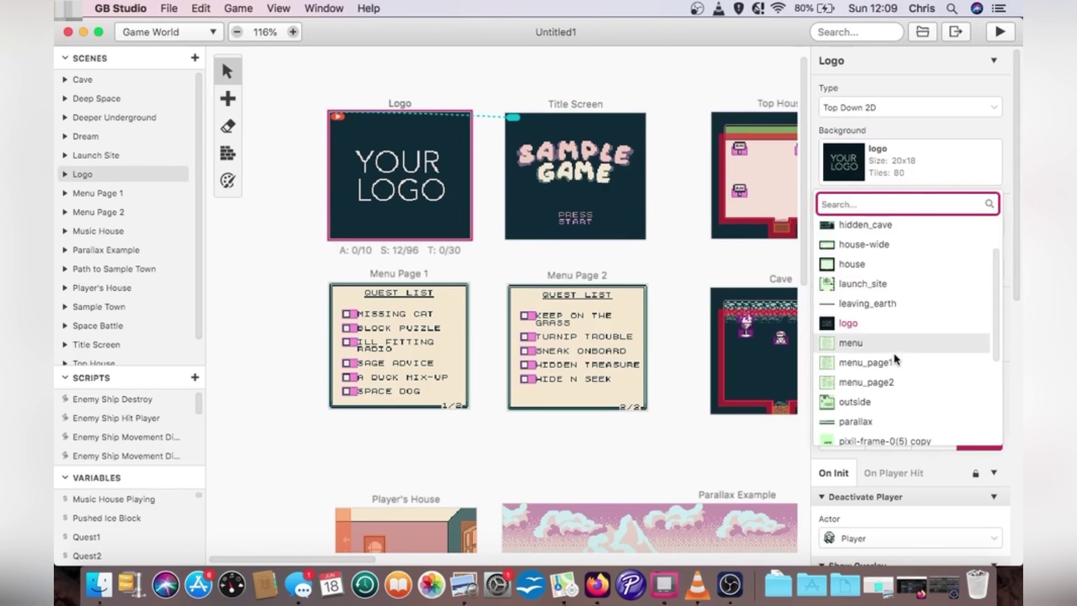
scroll(896, 359, down, 2)
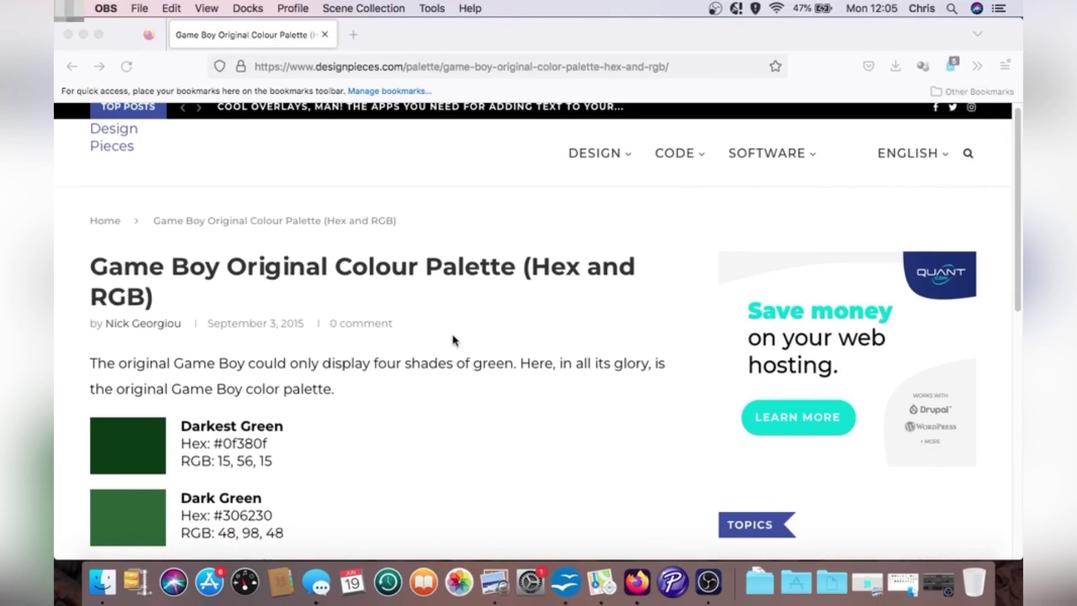
Scroll the designpieces Game Boy palette page to read the four green hex codes
scroll(454, 337, down, 2)
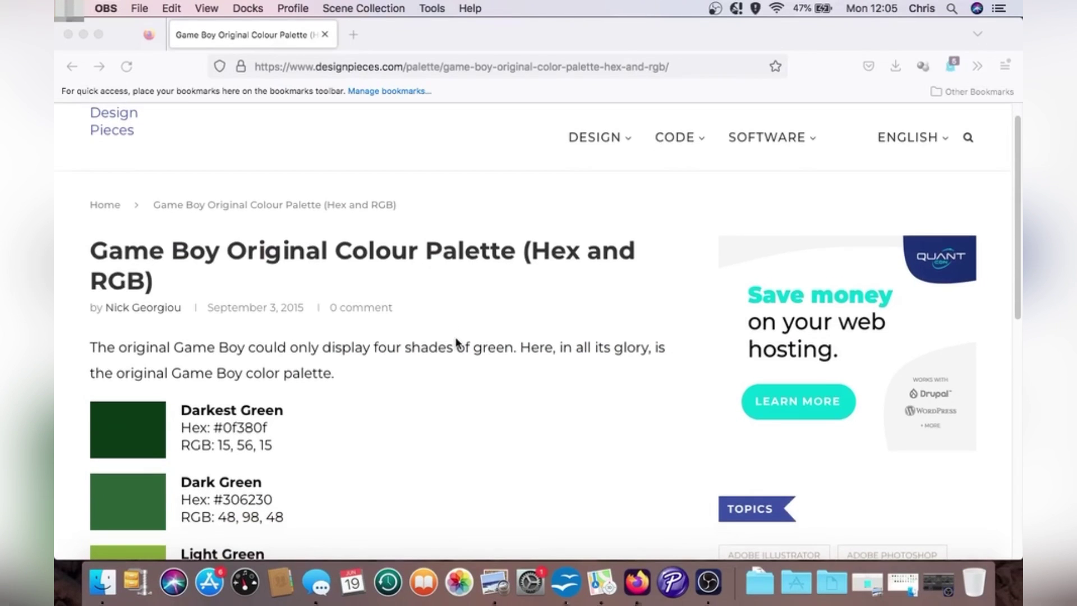
scroll(456, 338, down, 1)
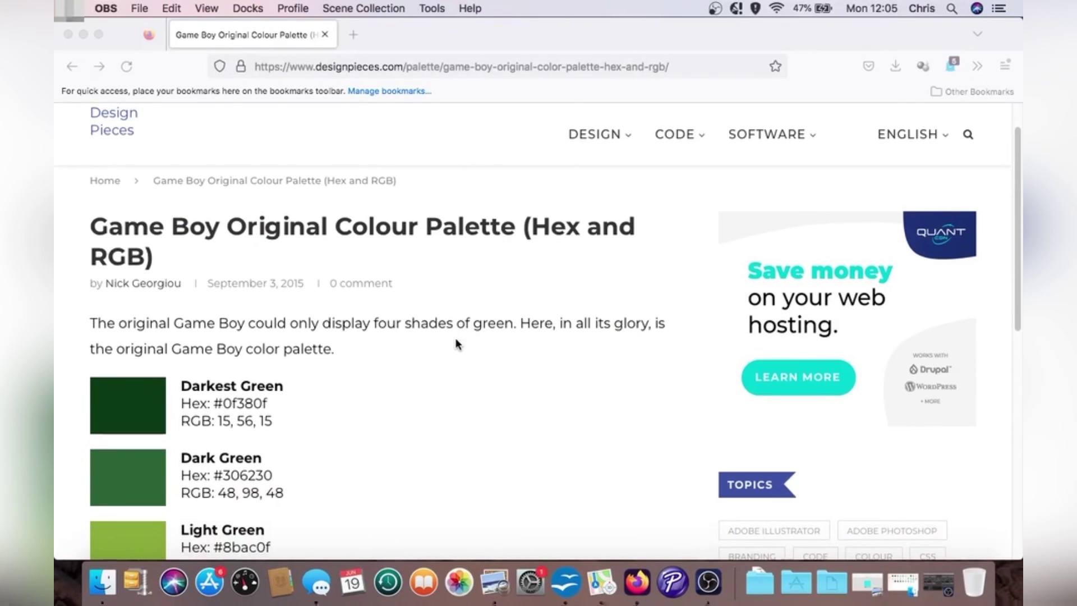
scroll(457, 341, down, 2)
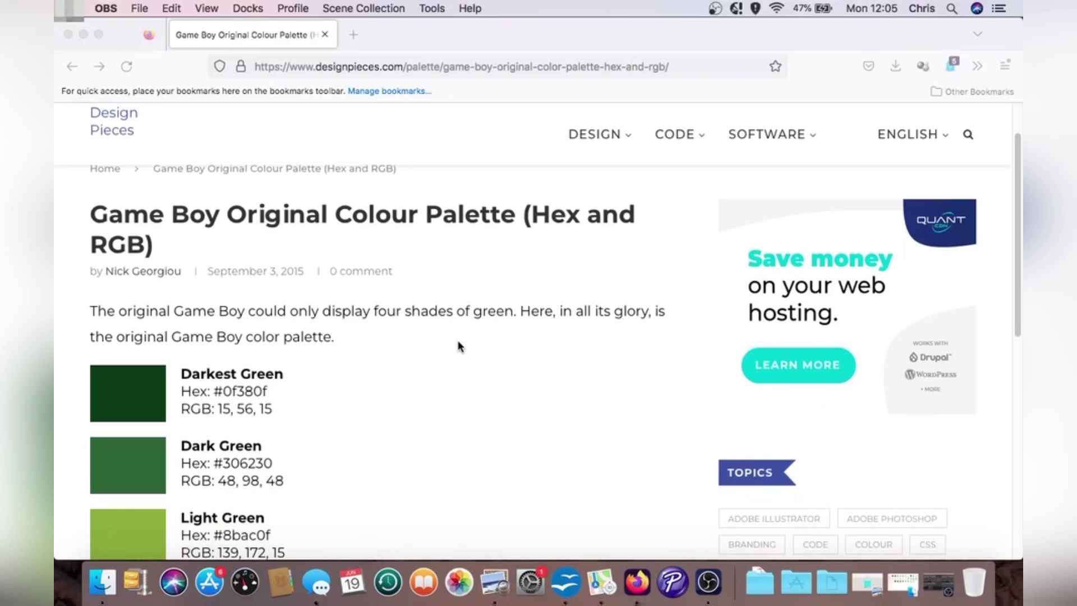
scroll(459, 346, down, 1)
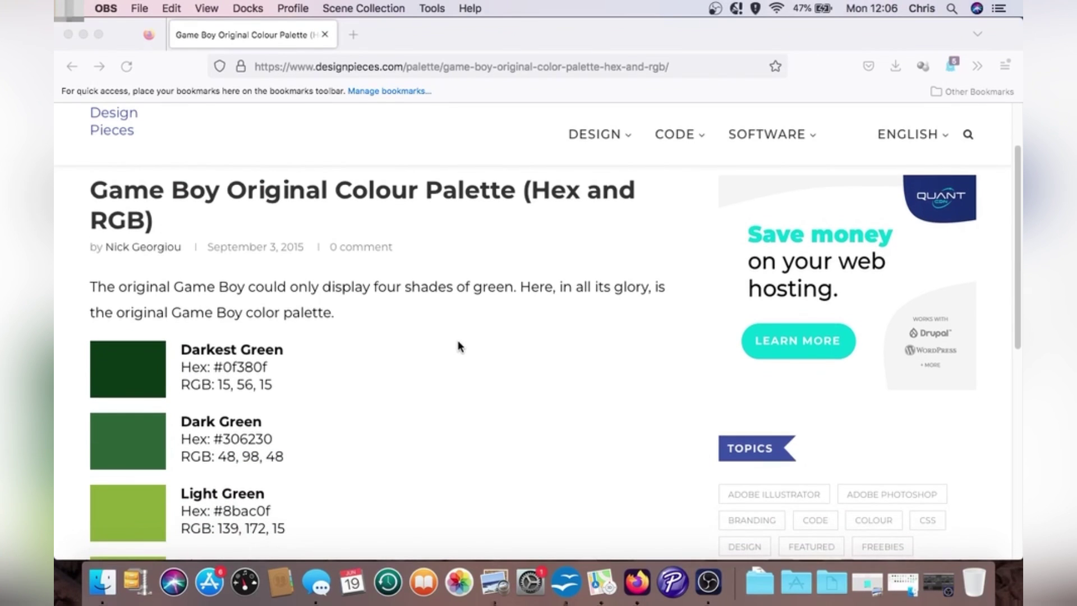
scroll(460, 347, down, 1)
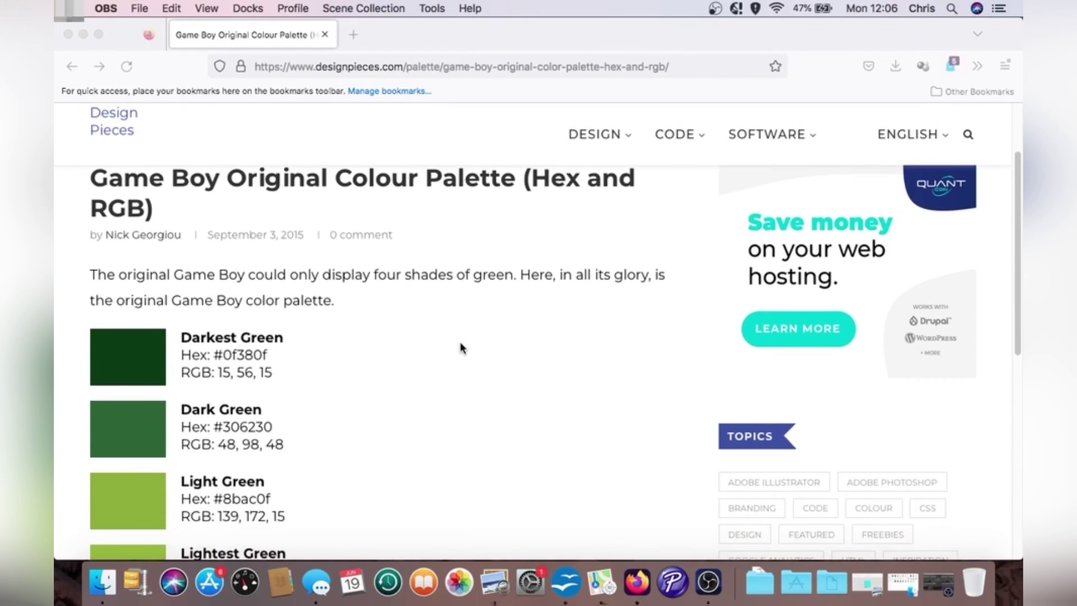
scroll(463, 348, down, 1)
scroll(462, 348, down, 3)
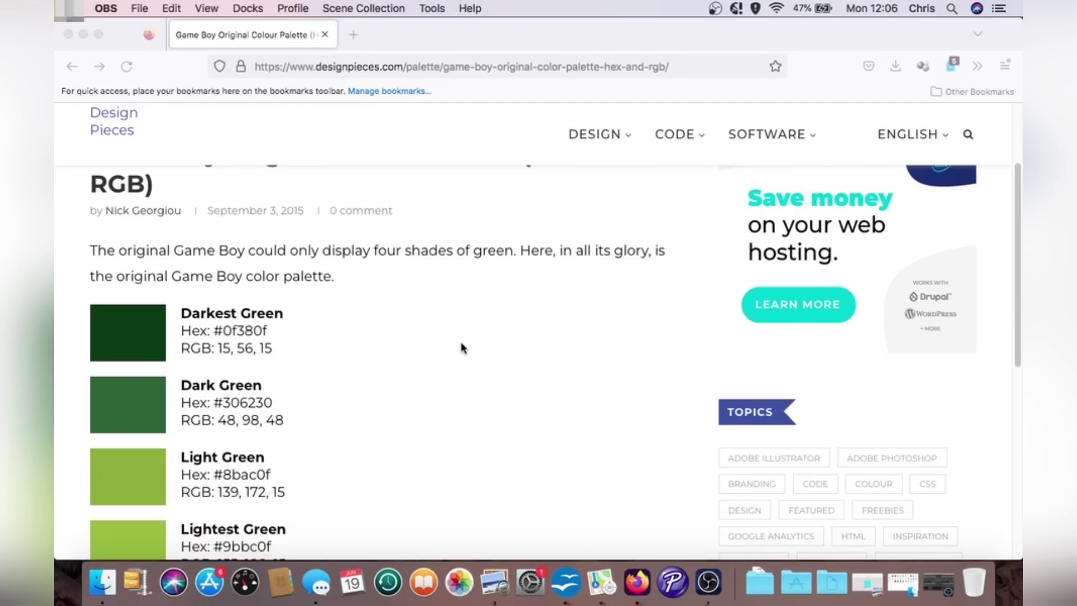
scroll(461, 347, down, 3)
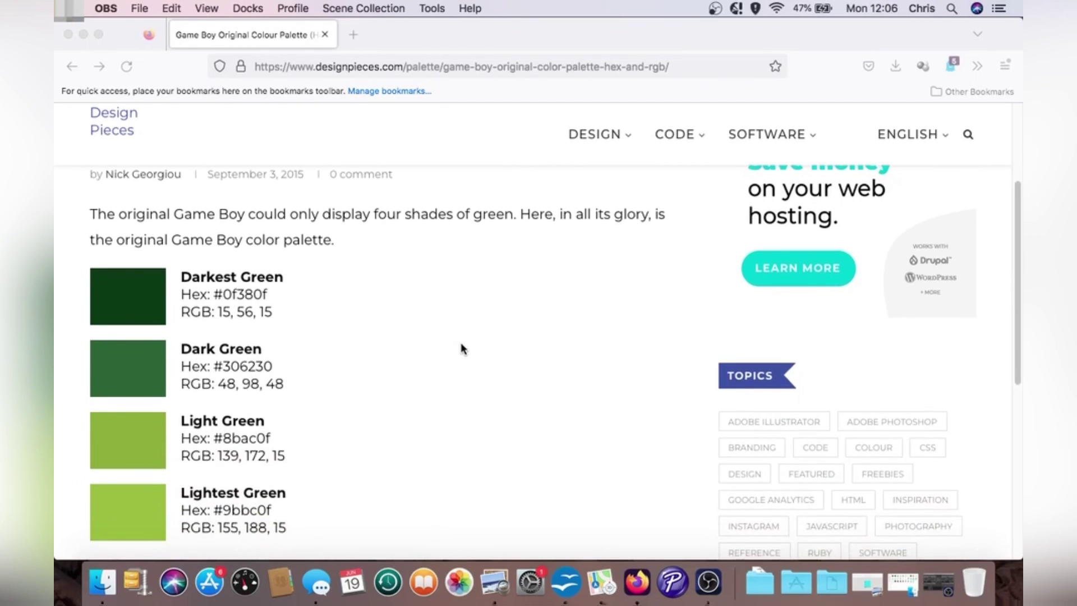
scroll(462, 344, down, 1)
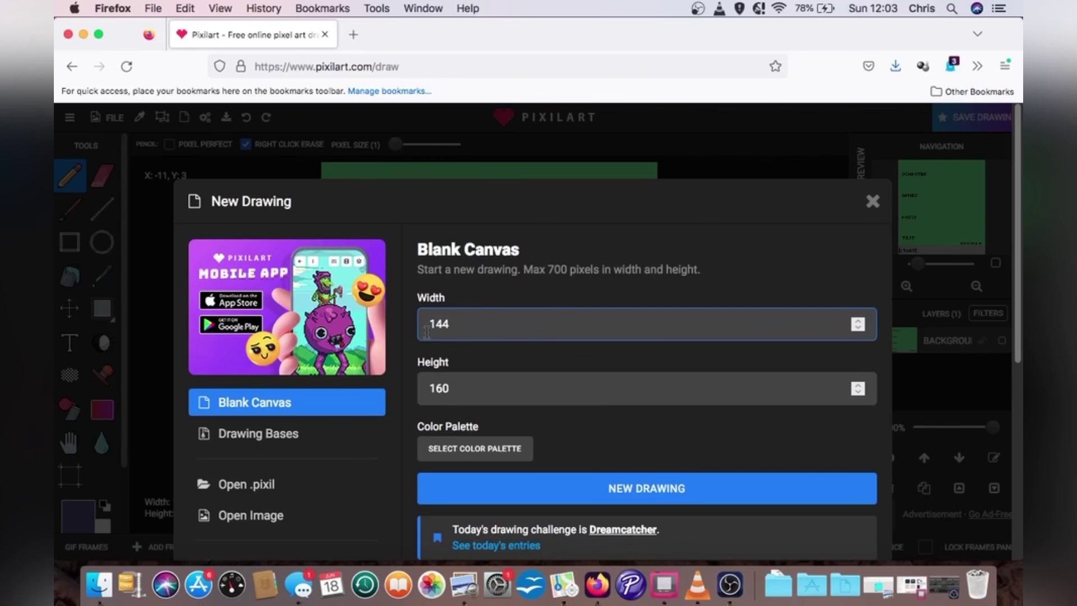
Choose the Magic Fire colour palette for the new Pixilart drawing
click(486, 392)
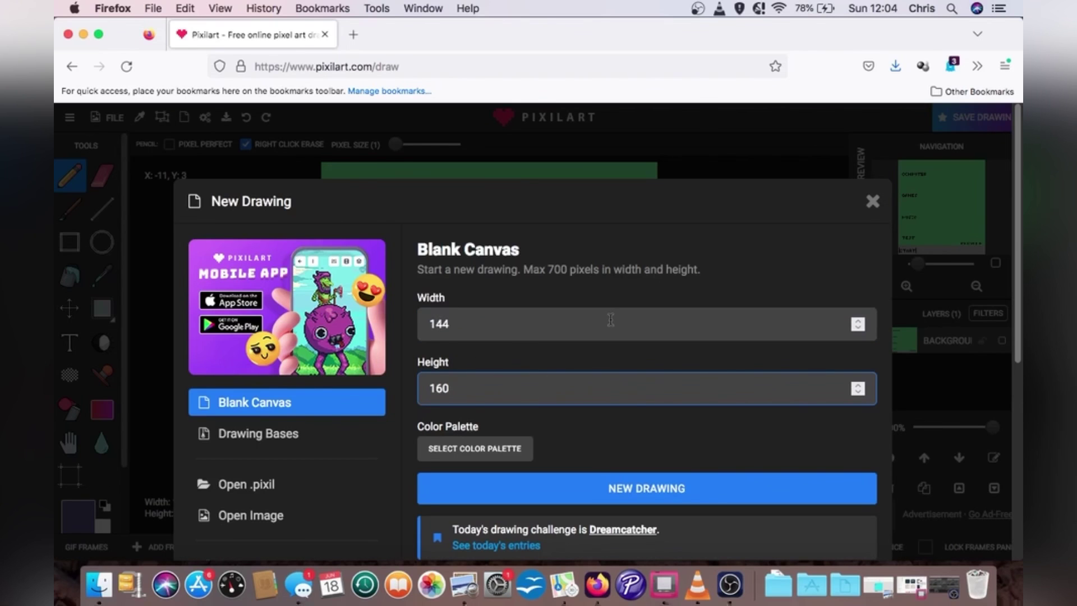
scroll(607, 319, down, 3)
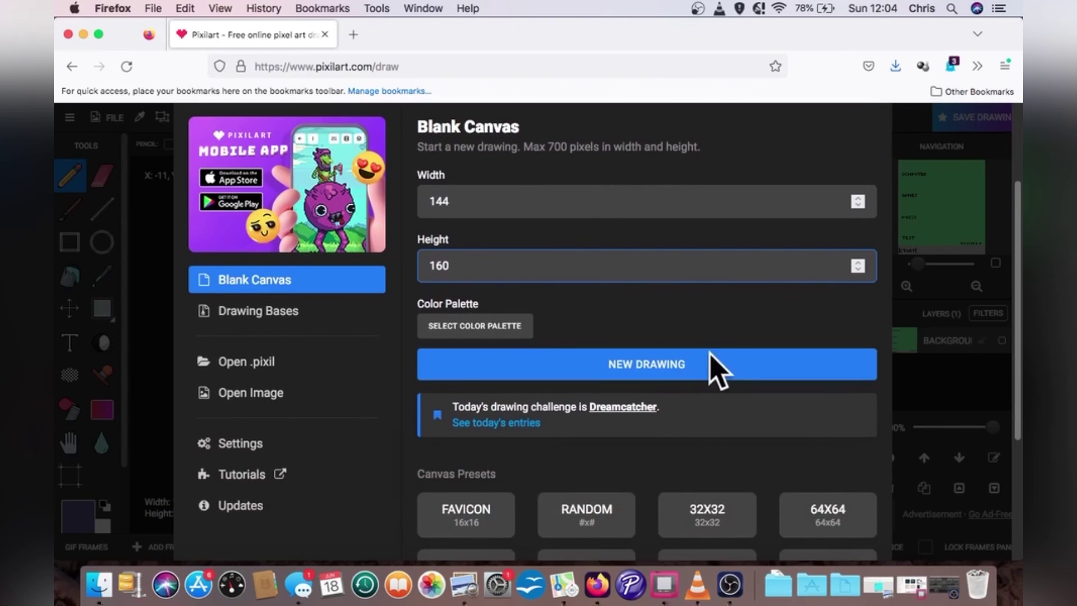
scroll(715, 360, down, 5)
scroll(708, 356, up, 1)
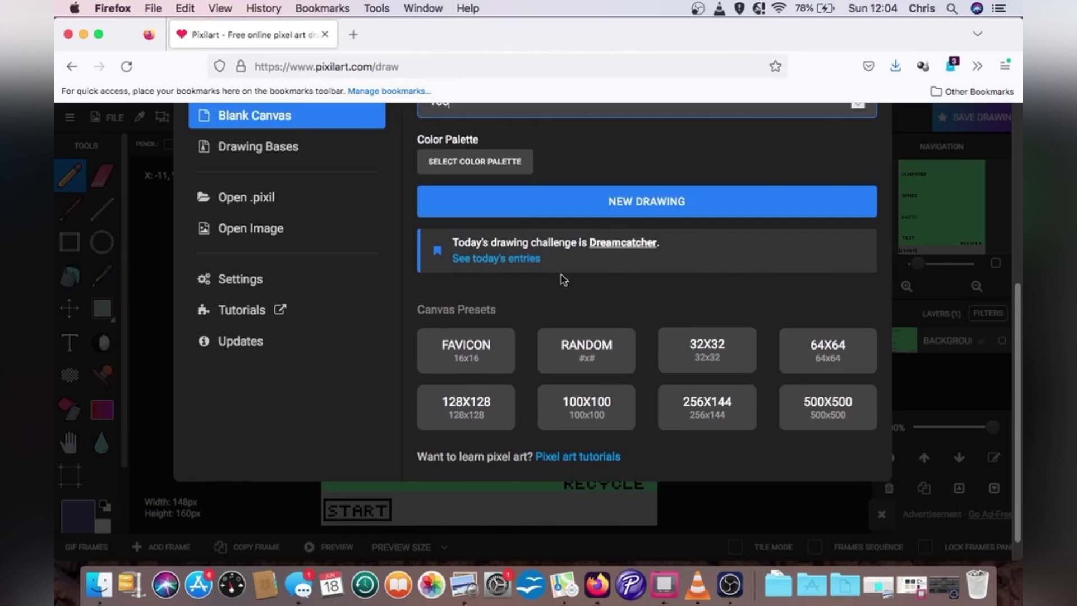
click(494, 161)
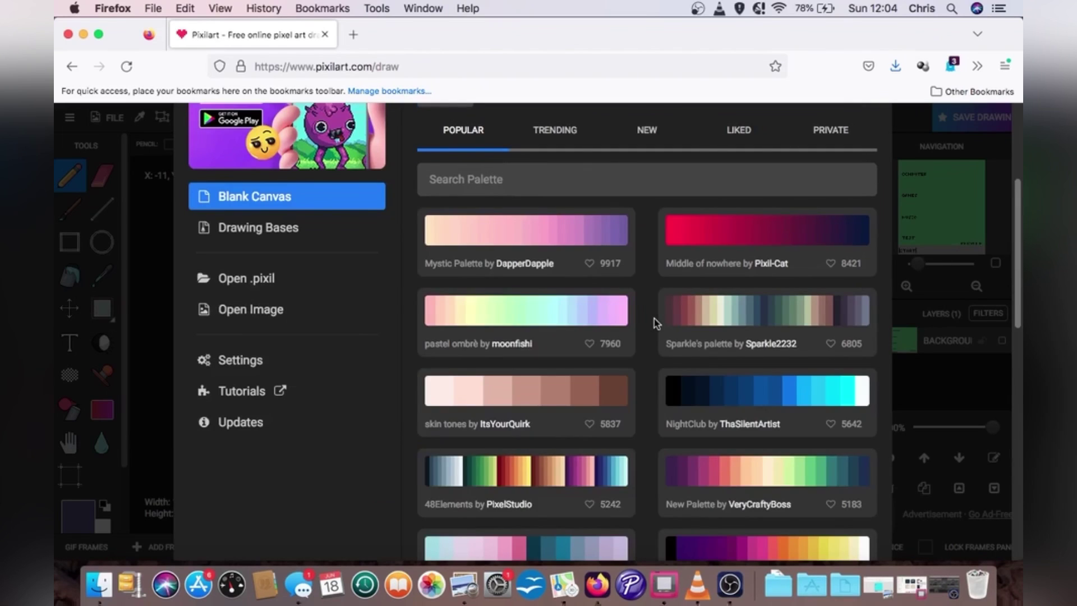
scroll(656, 323, down, 4)
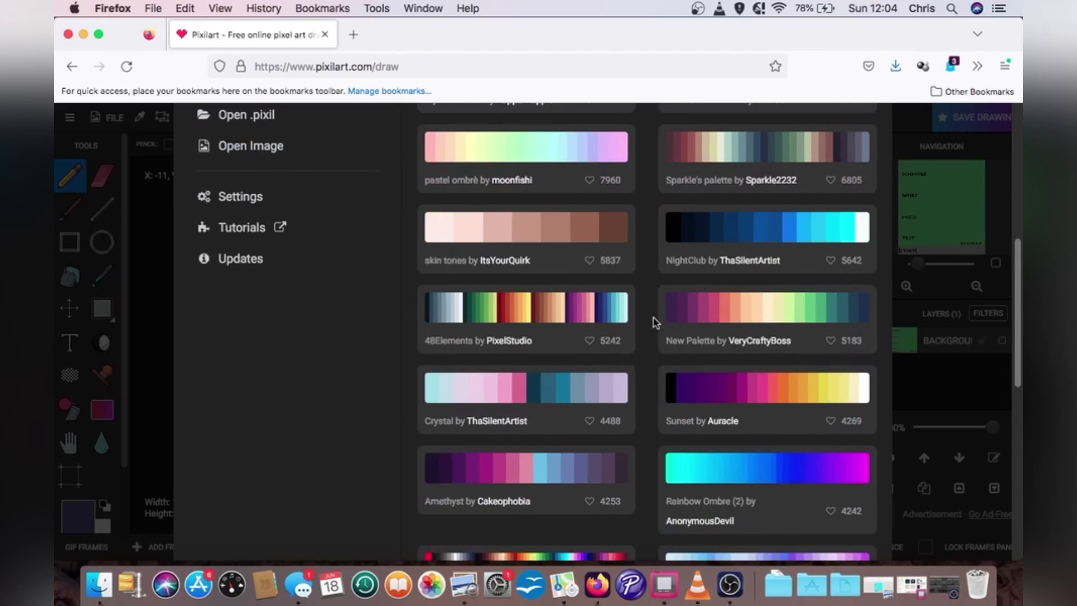
scroll(656, 323, down, 8)
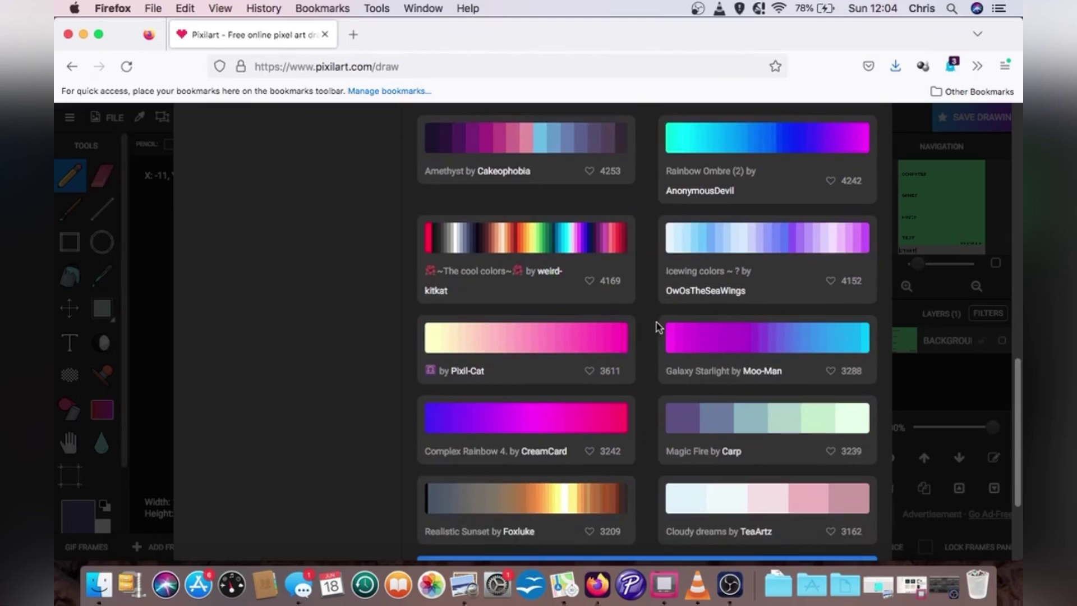
scroll(656, 323, down, 2)
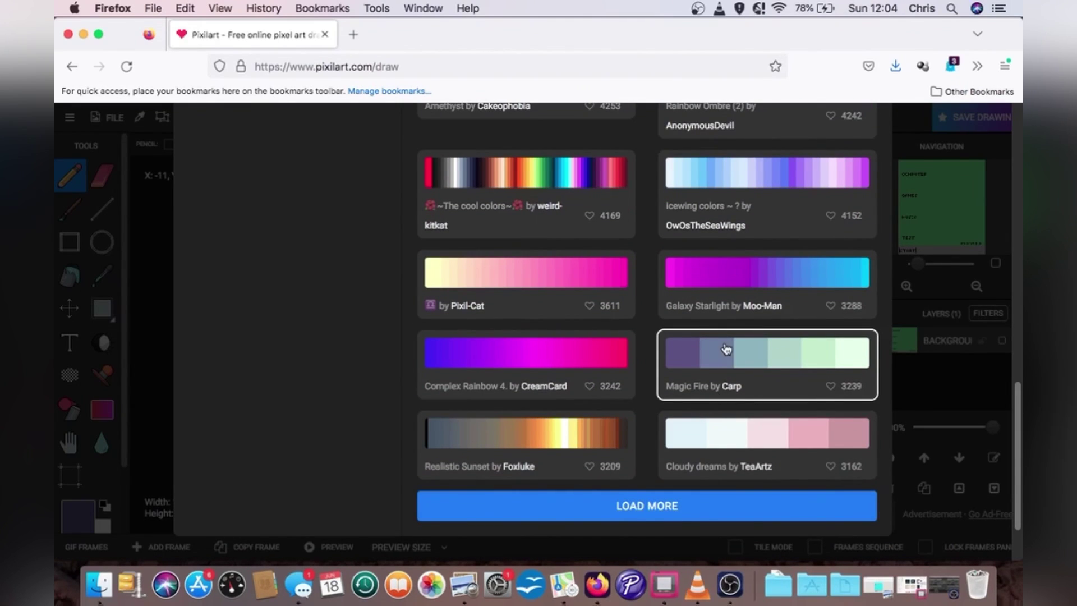
click(726, 349)
scroll(628, 344, up, 3)
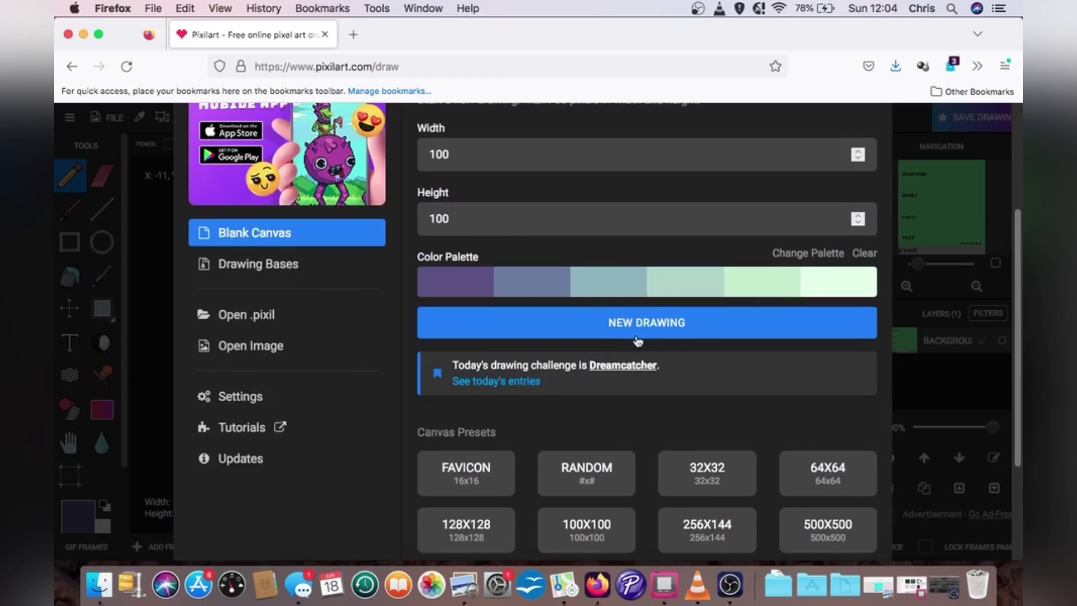
scroll(638, 340, up, 1)
Set the canvas to 144 wide by 160 high and create the drawing
click(472, 193)
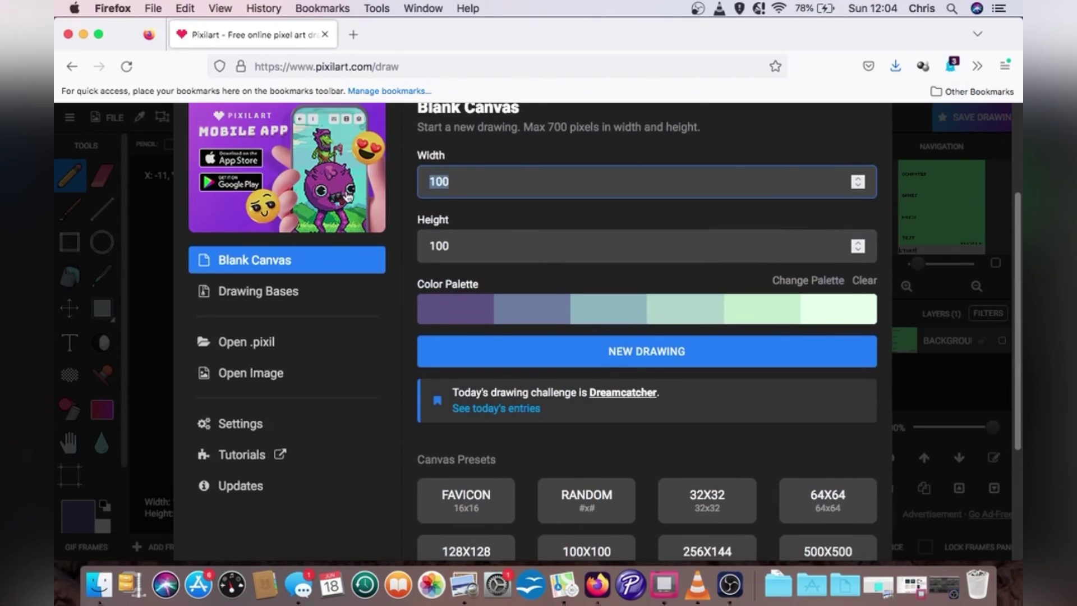
text(14)
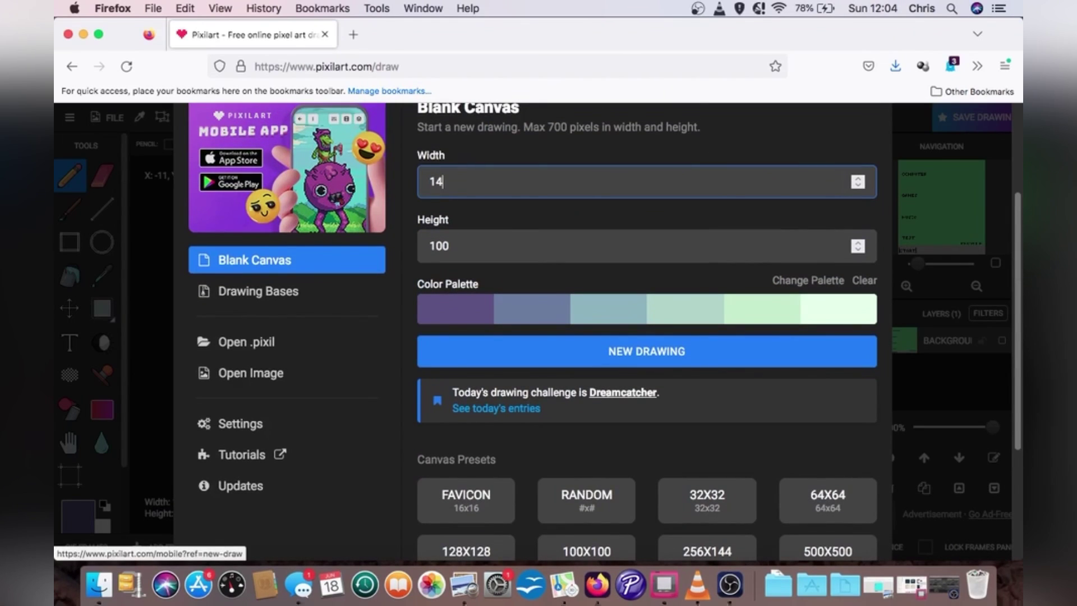
text(4)
key(Tab)
text(1)
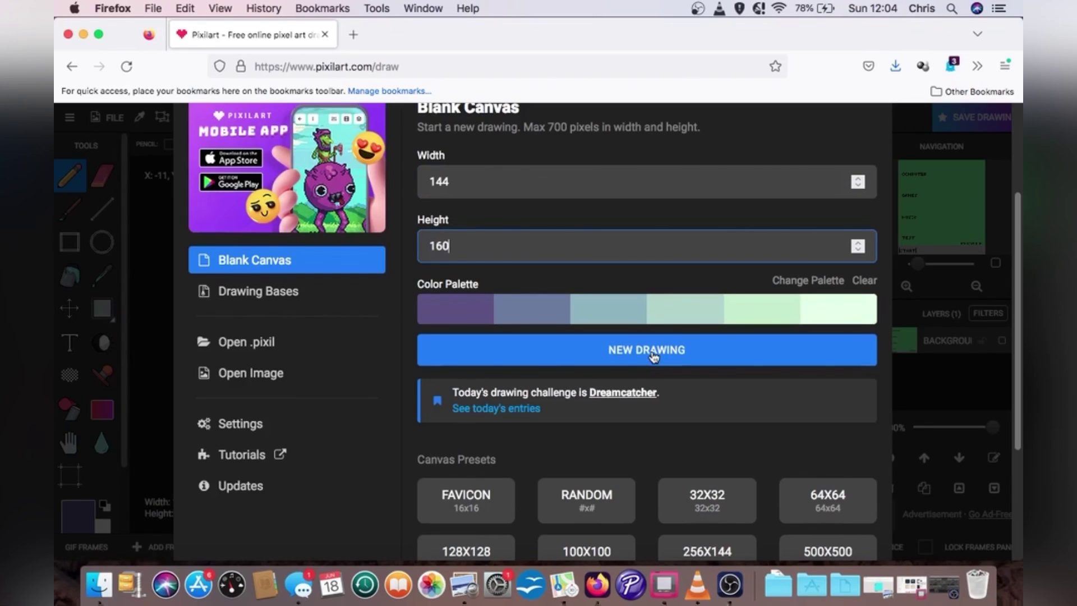
click(653, 356)
Pick light green #c4ffad and fill the whole 144×160 canvas with a filled rectangle
click(649, 357)
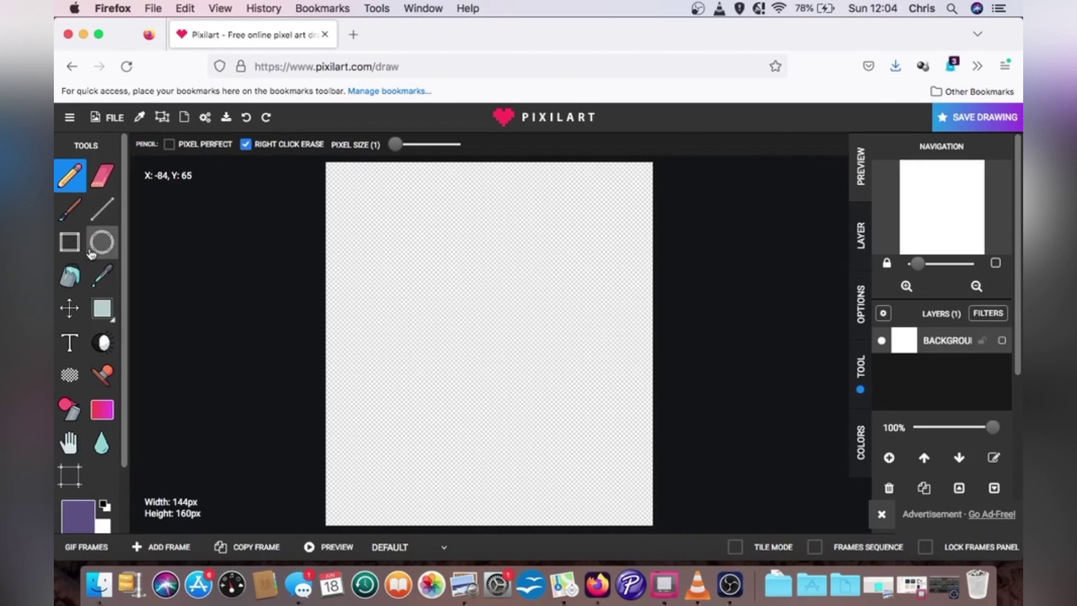
click(71, 518)
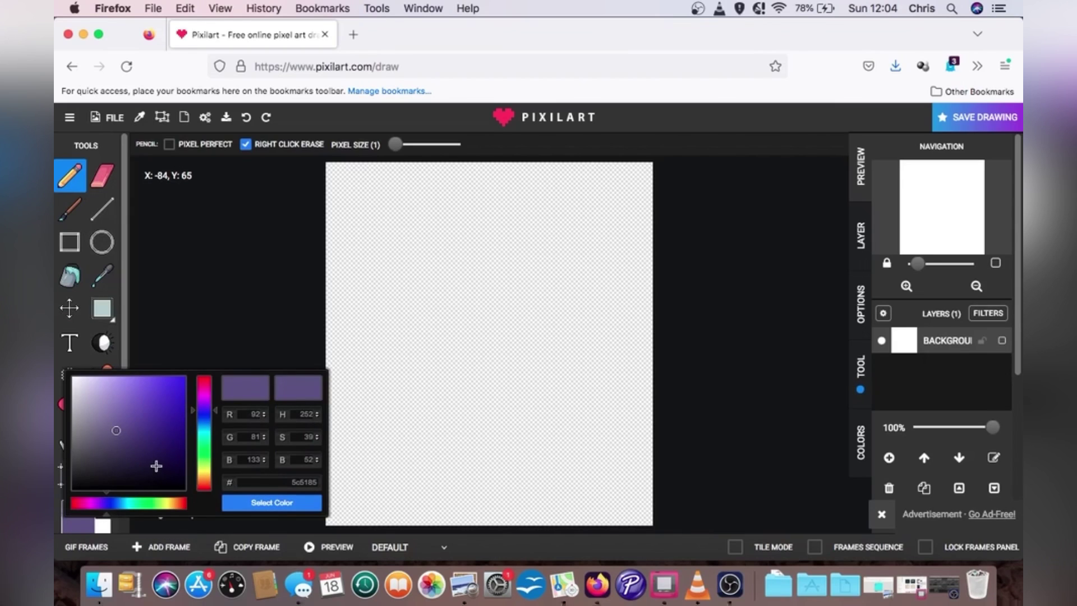
click(151, 501)
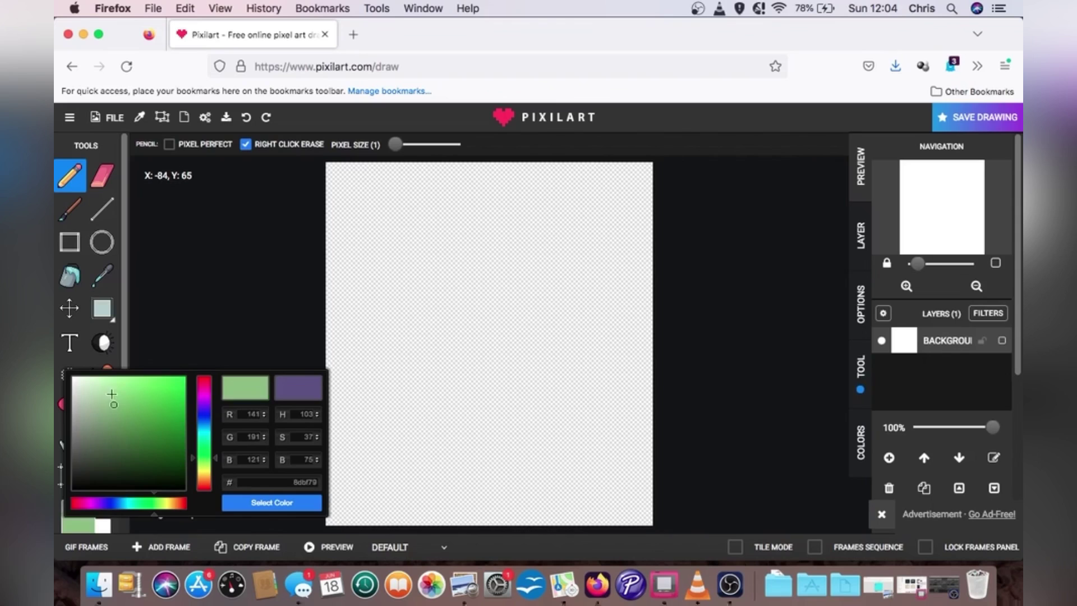
drag(116, 431, 108, 377)
click(259, 508)
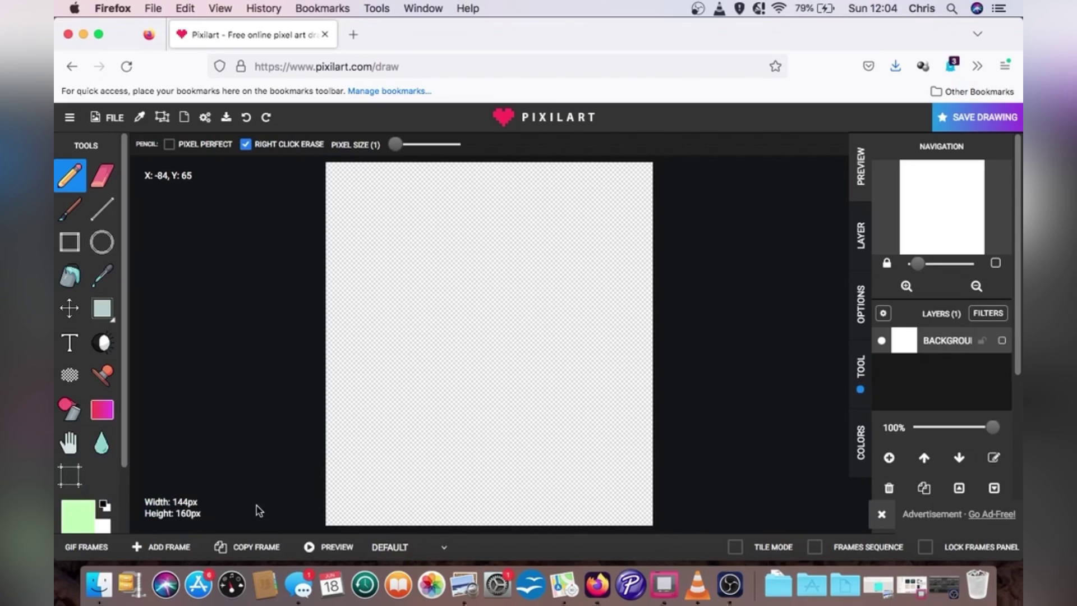
click(67, 245)
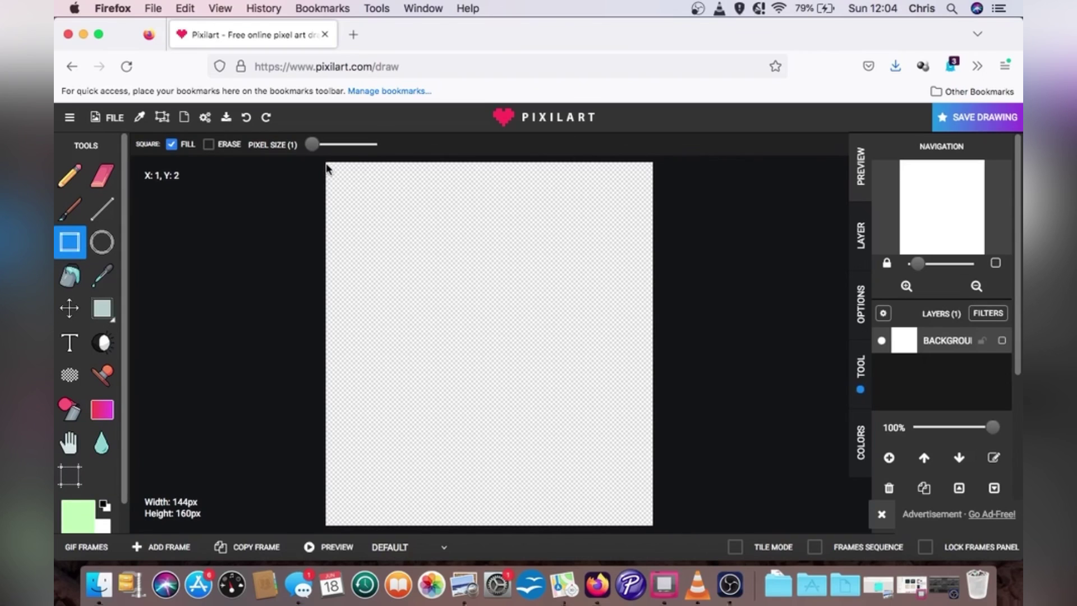
drag(327, 167, 710, 528)
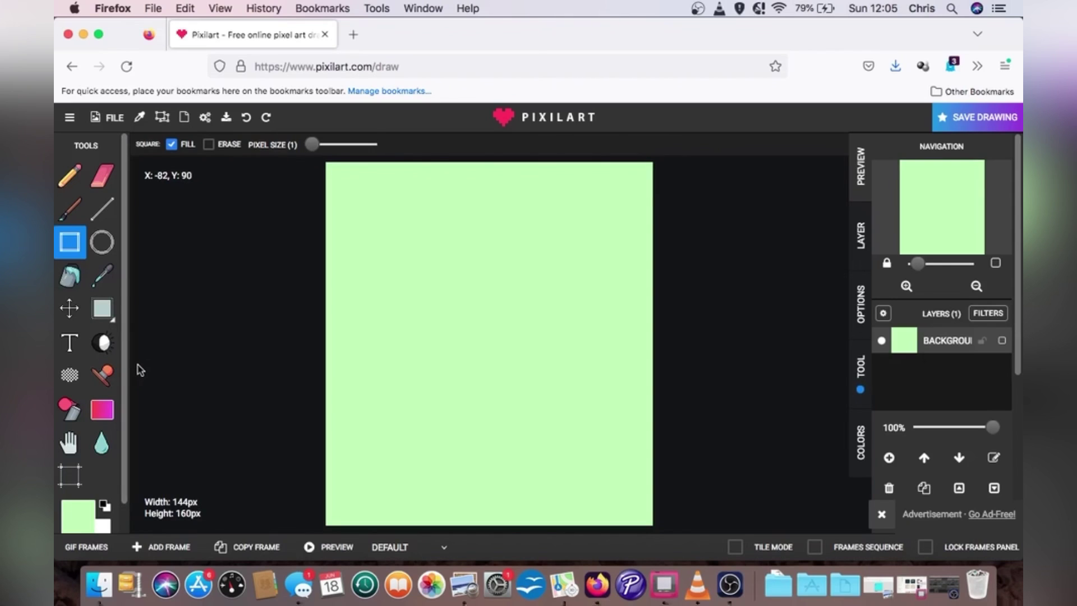
Add 'GAME' in near-black size-20 text across the middle of the canvas
click(70, 342)
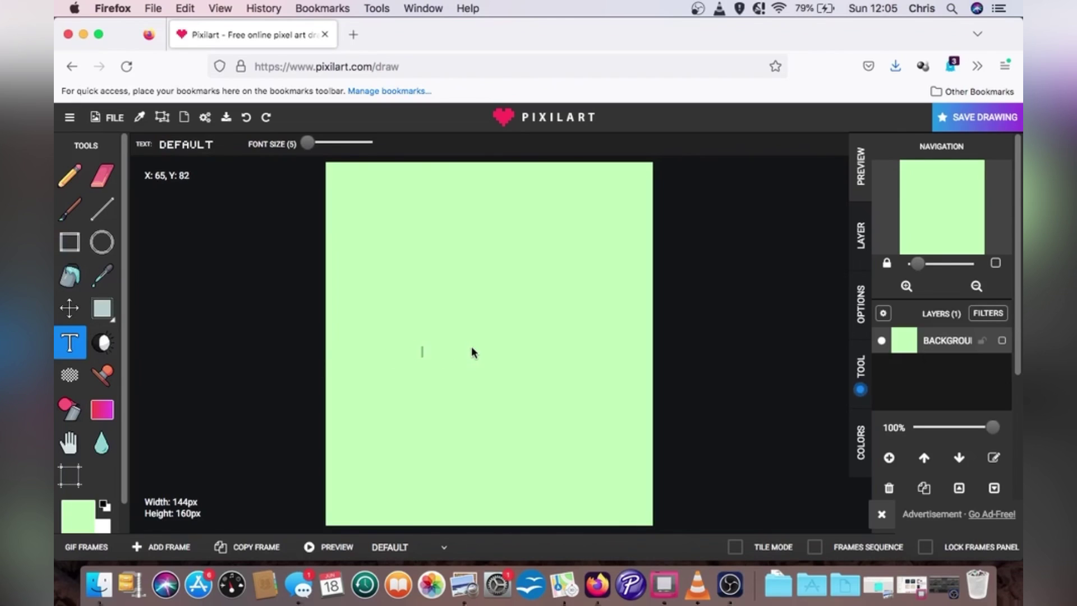
drag(321, 144, 336, 145)
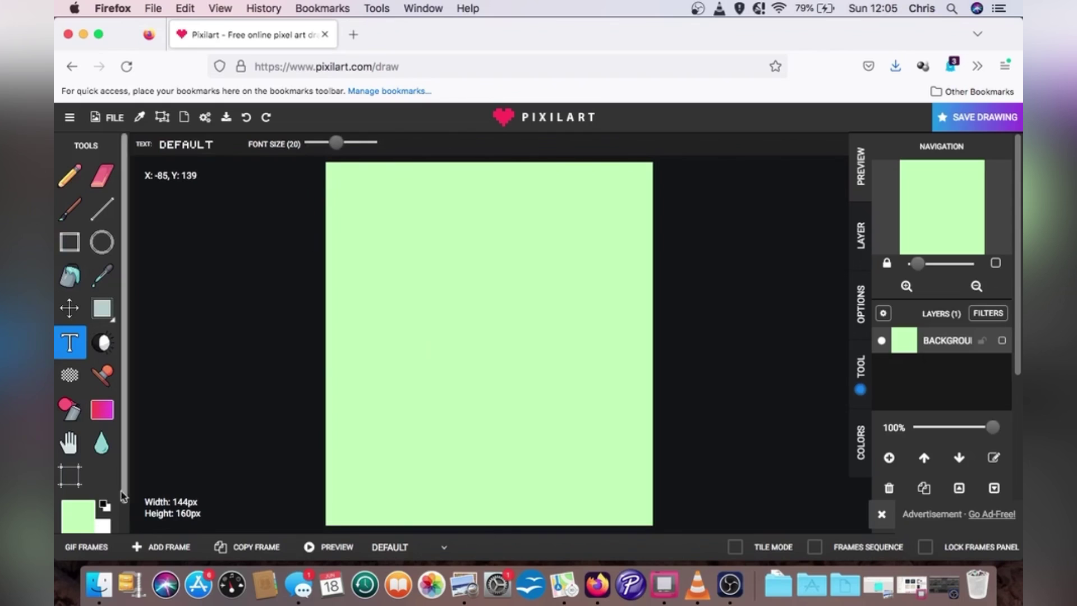
click(87, 513)
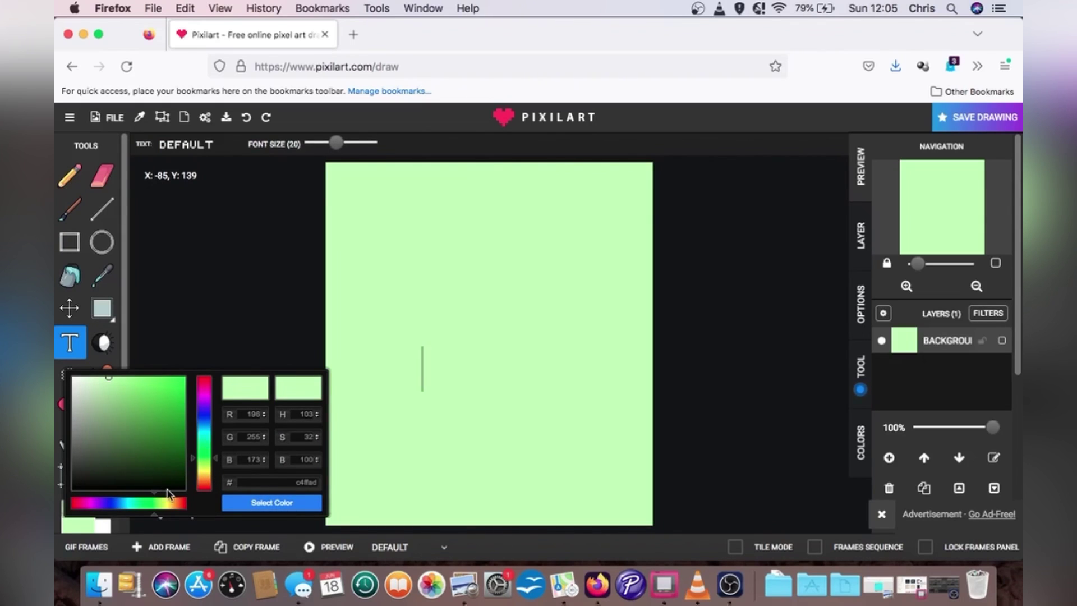
click(171, 486)
click(261, 501)
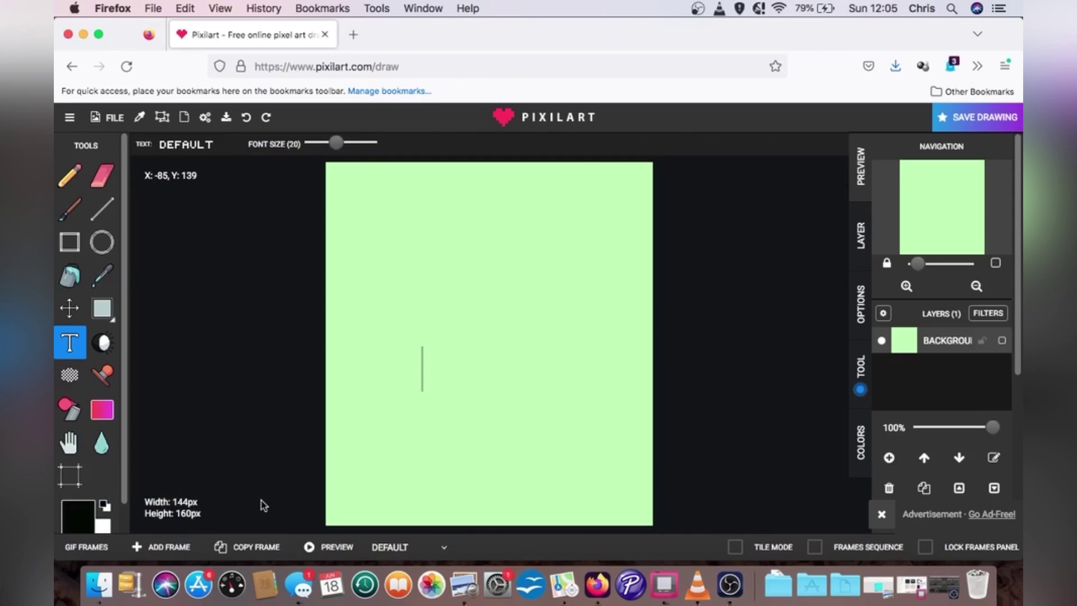
text(GAME)
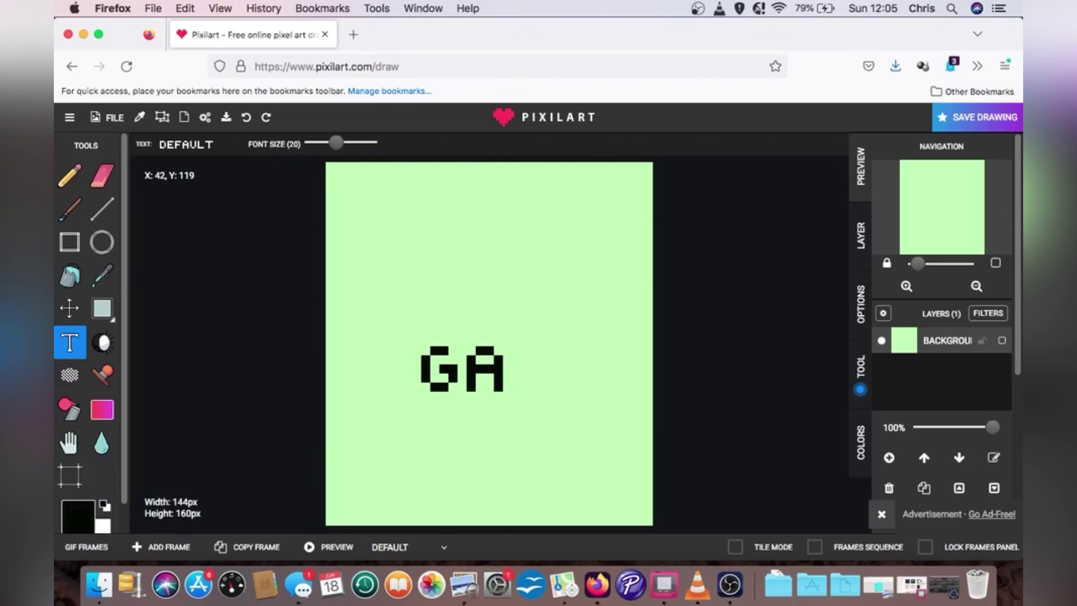
click(382, 253)
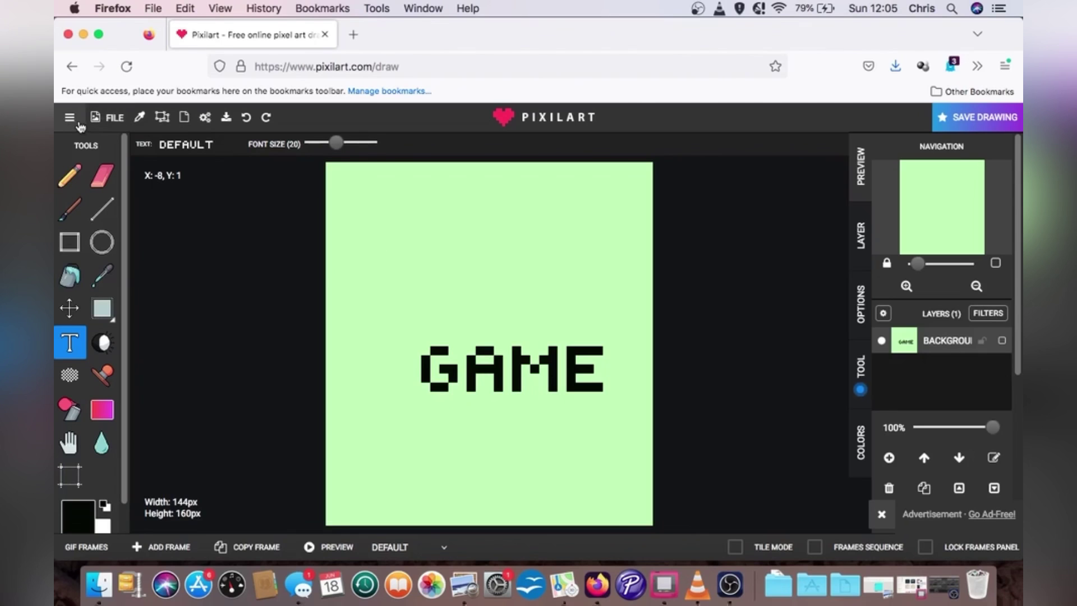
Download the drawing as pixil-frame-0(5).png and open it in Preview
click(97, 118)
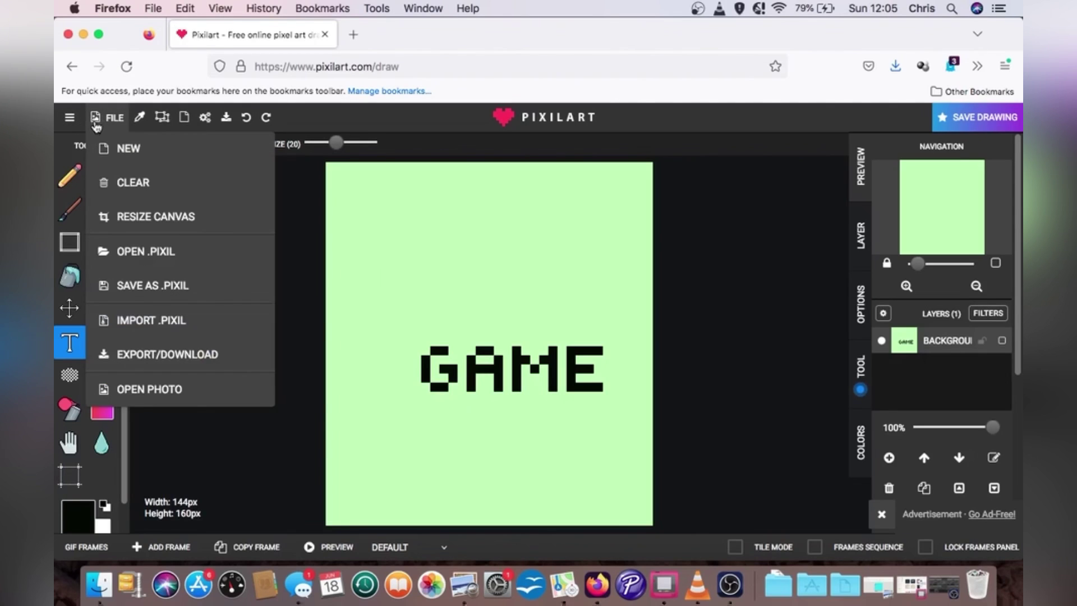
click(161, 356)
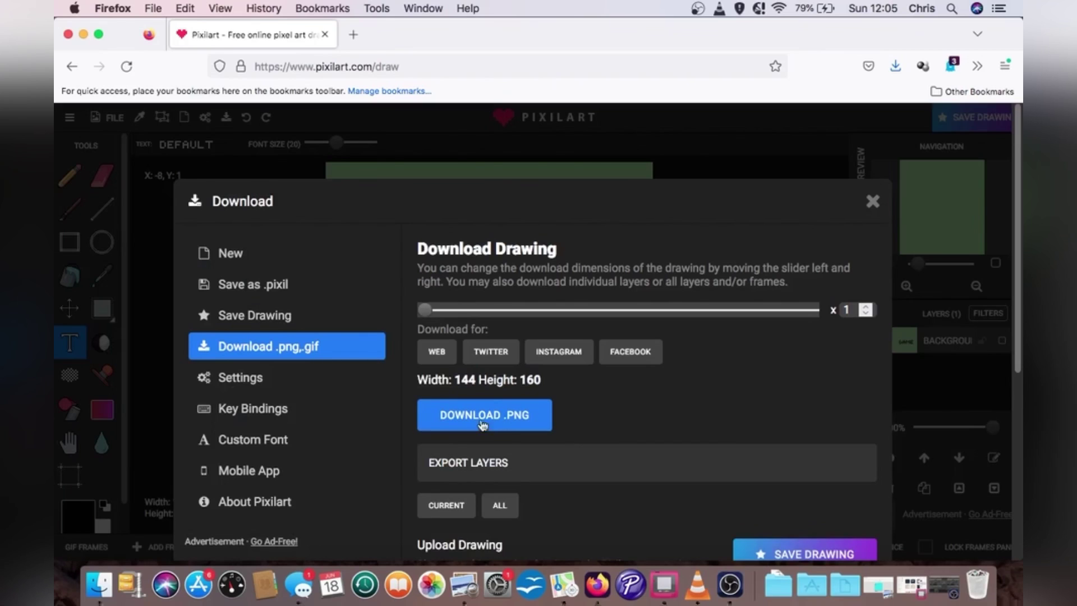
click(501, 418)
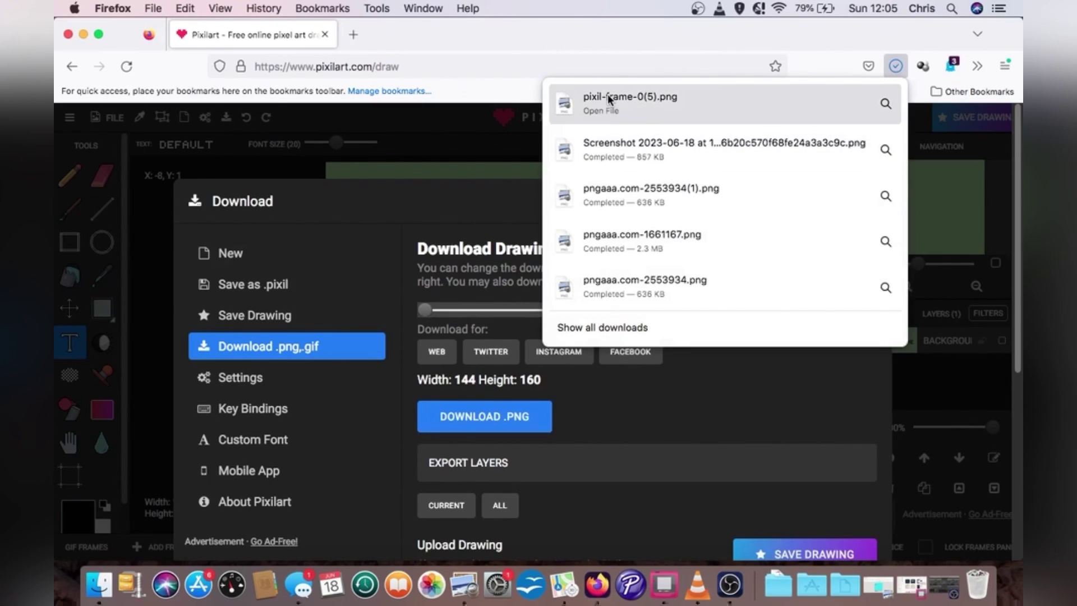
click(610, 99)
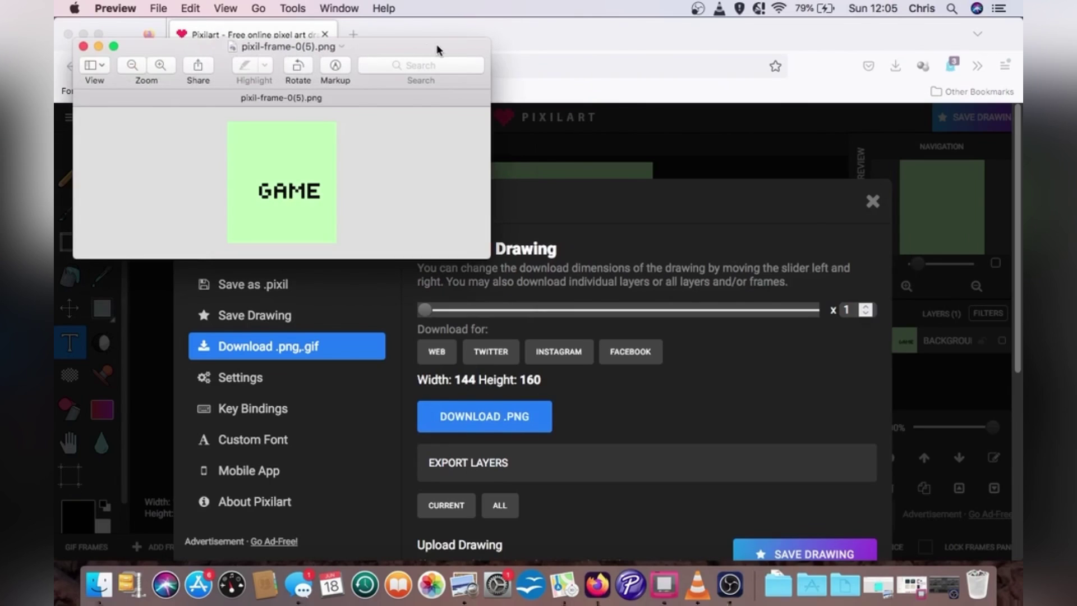
drag(437, 50, 669, 145)
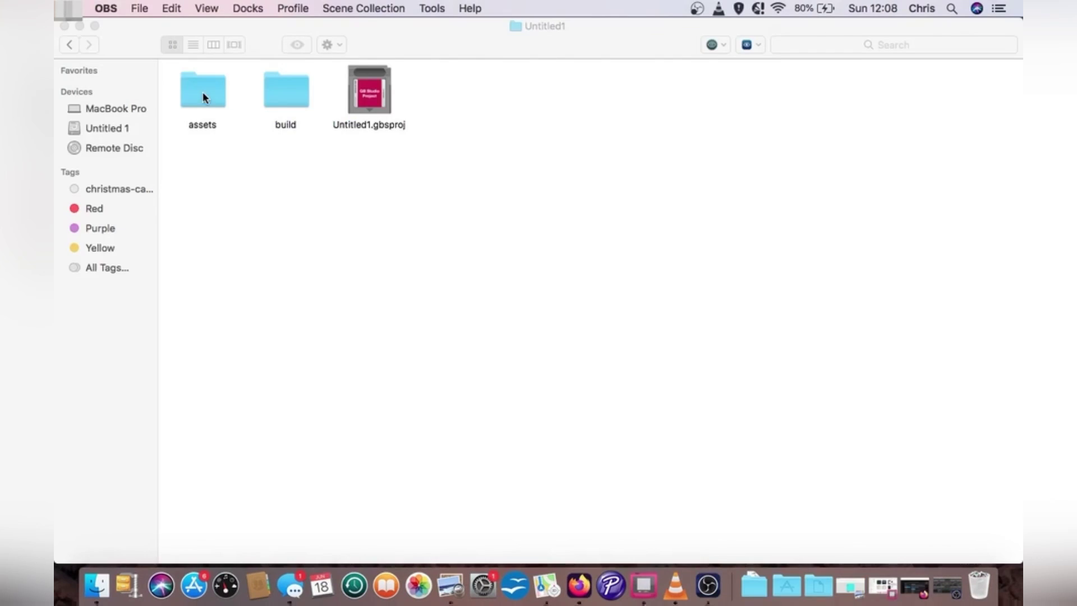
Paste the GAME image into assets/backgrounds as pixil-frame-0(5) copy, then close Finder
click(203, 92)
double_click(203, 91)
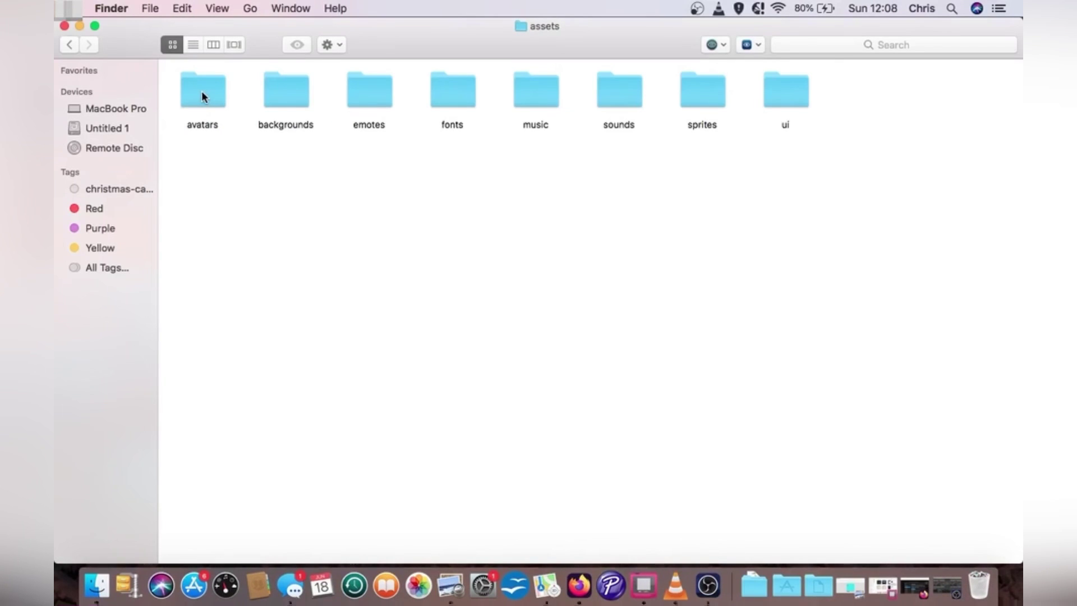
click(282, 93)
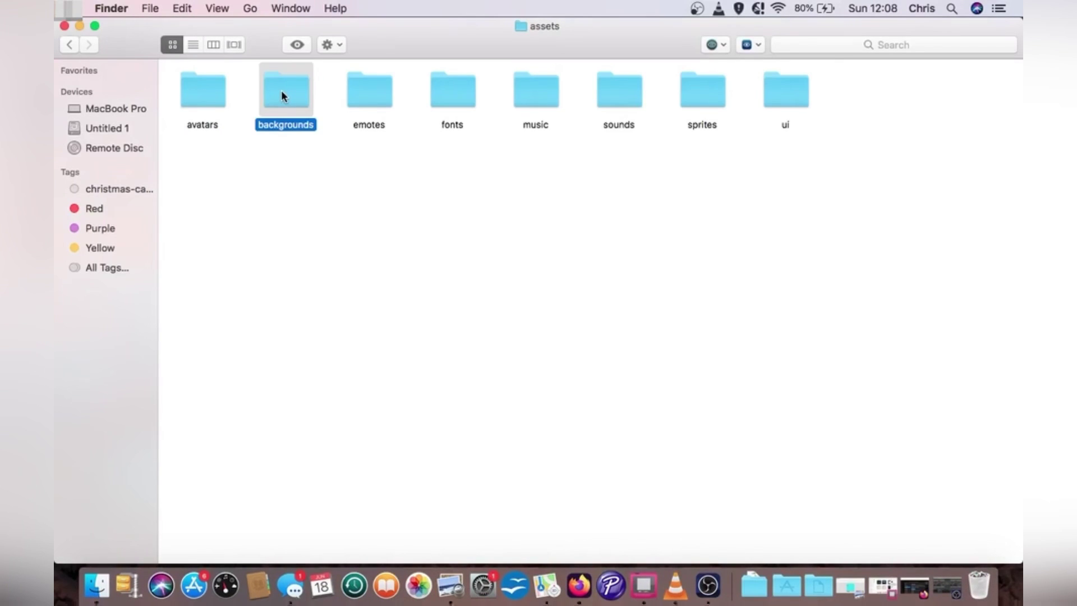
double_click(282, 93)
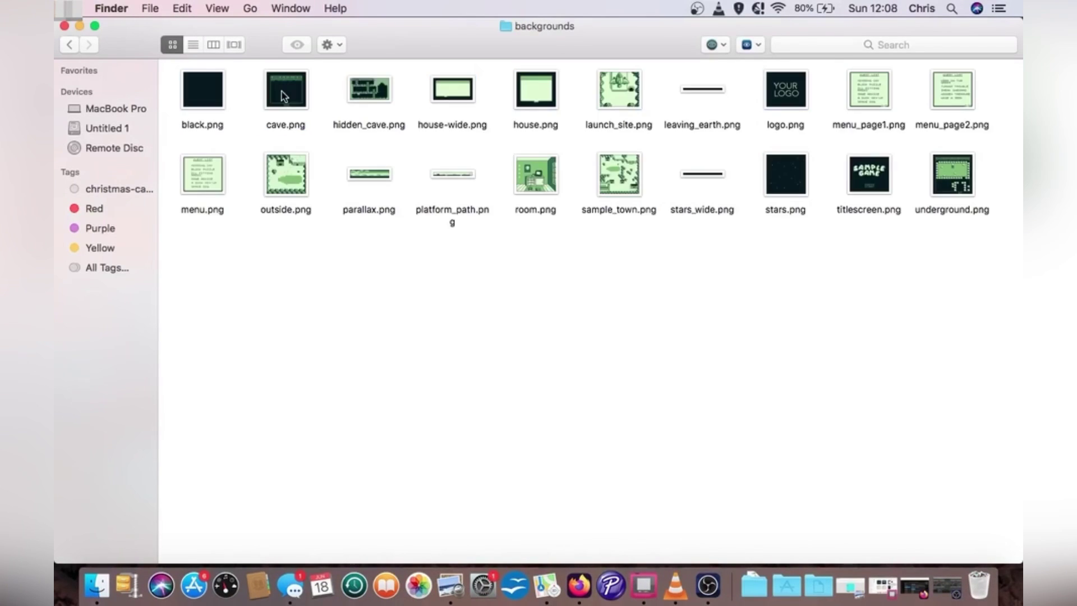
right_click(442, 295)
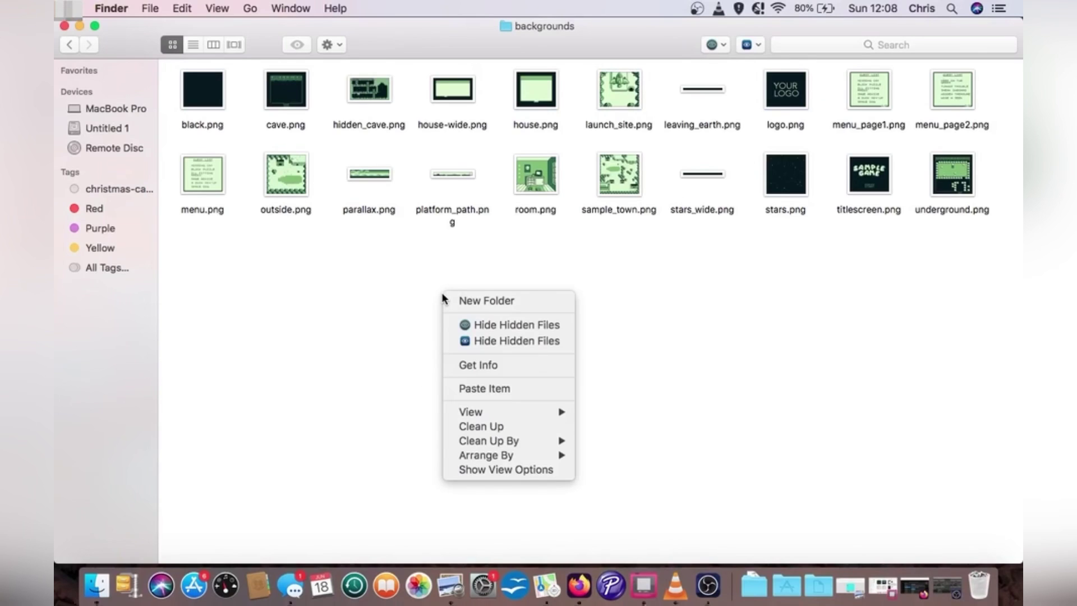
click(498, 390)
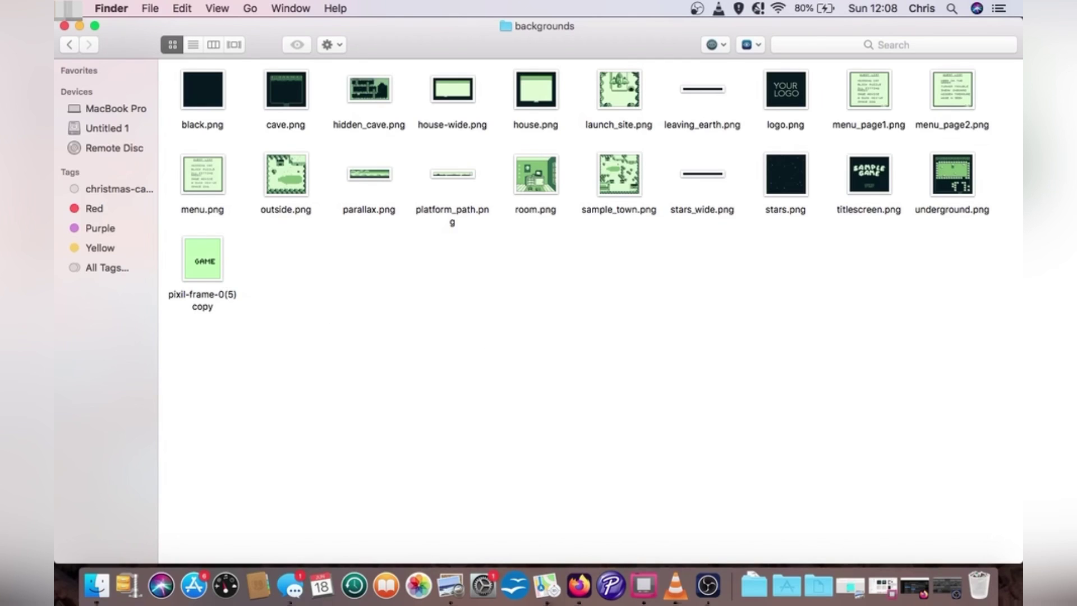
click(63, 26)
Set the Logo scene's background to pixil-frame-0(5) copy
click(902, 109)
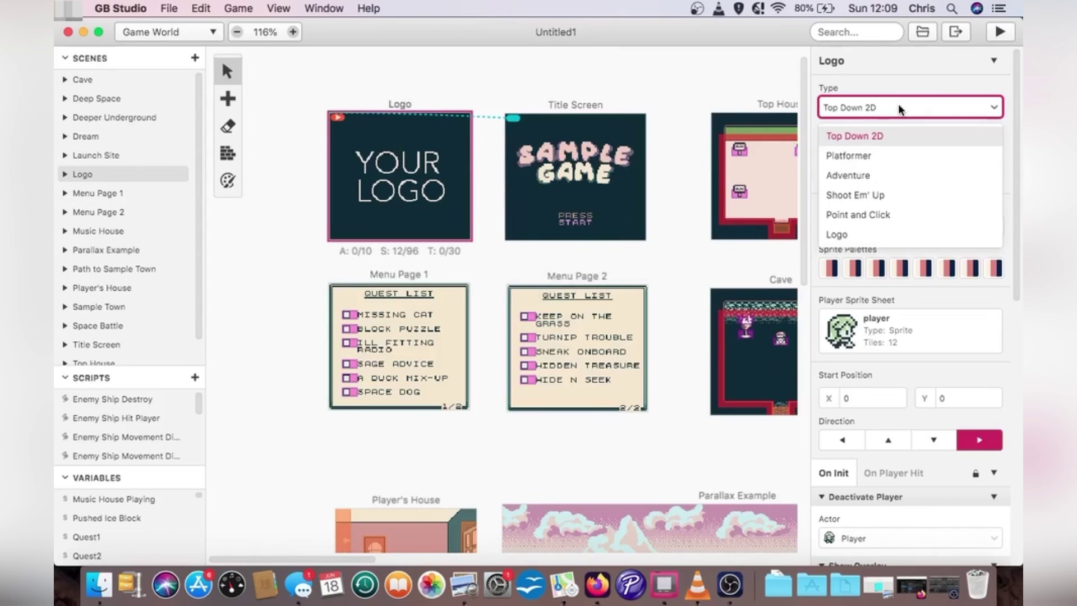
click(725, 88)
click(725, 89)
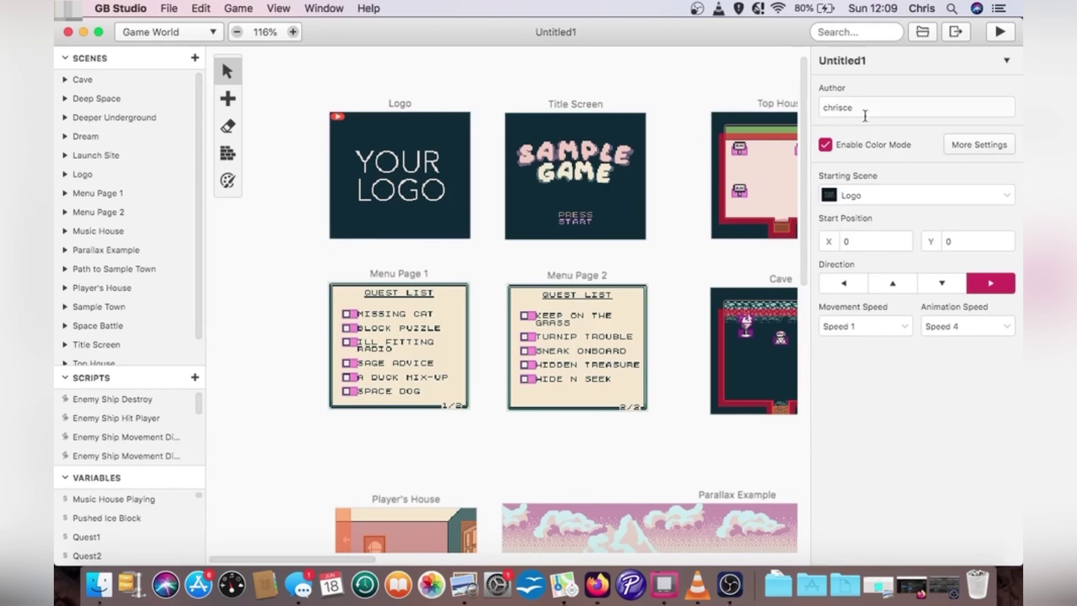
click(388, 215)
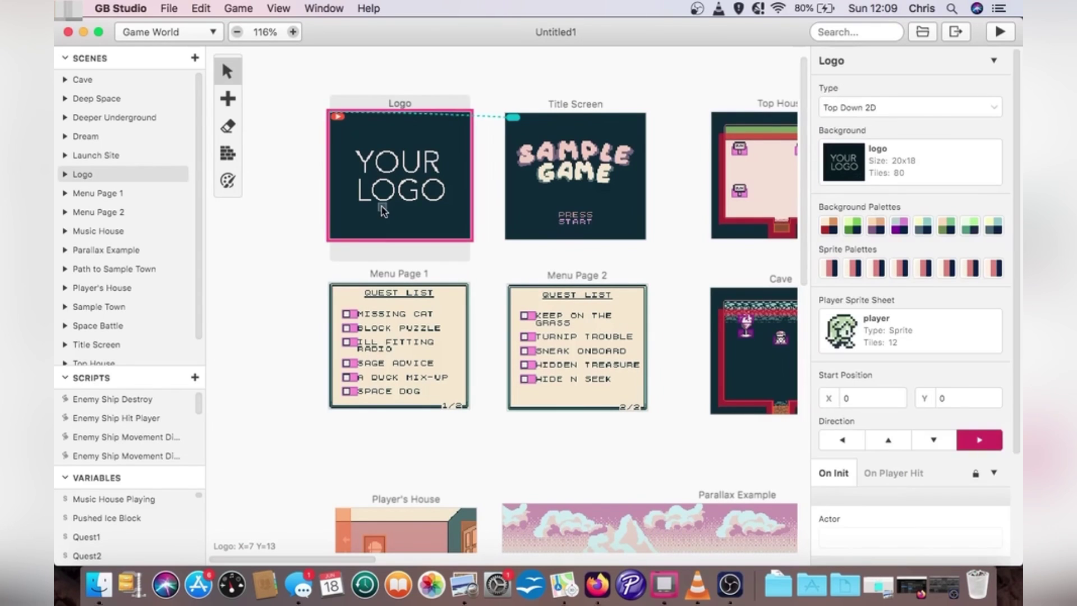
click(908, 161)
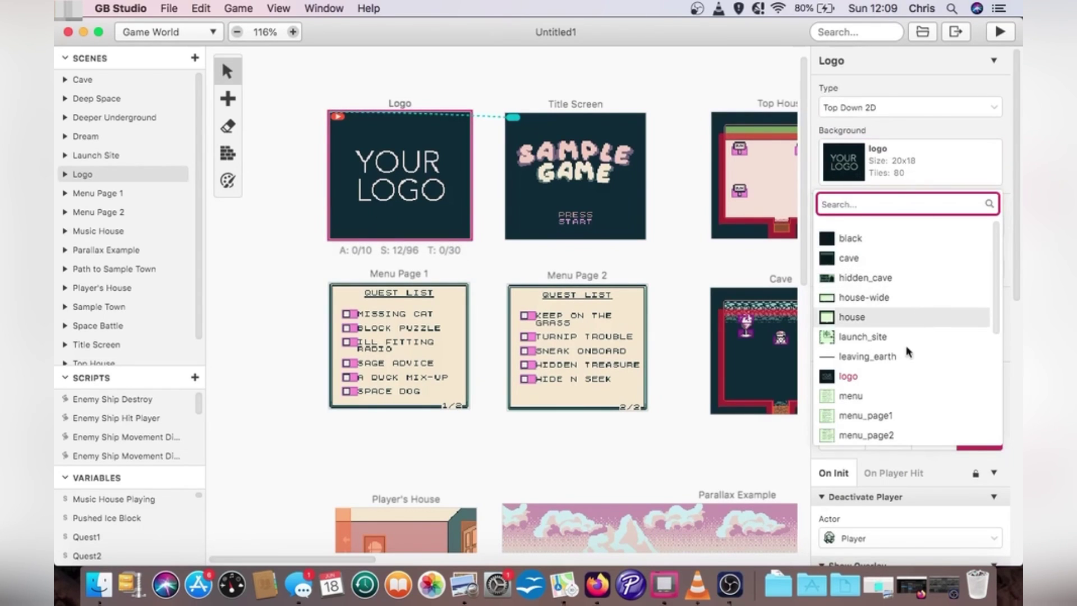
scroll(897, 360, down, 1)
scroll(898, 360, down, 5)
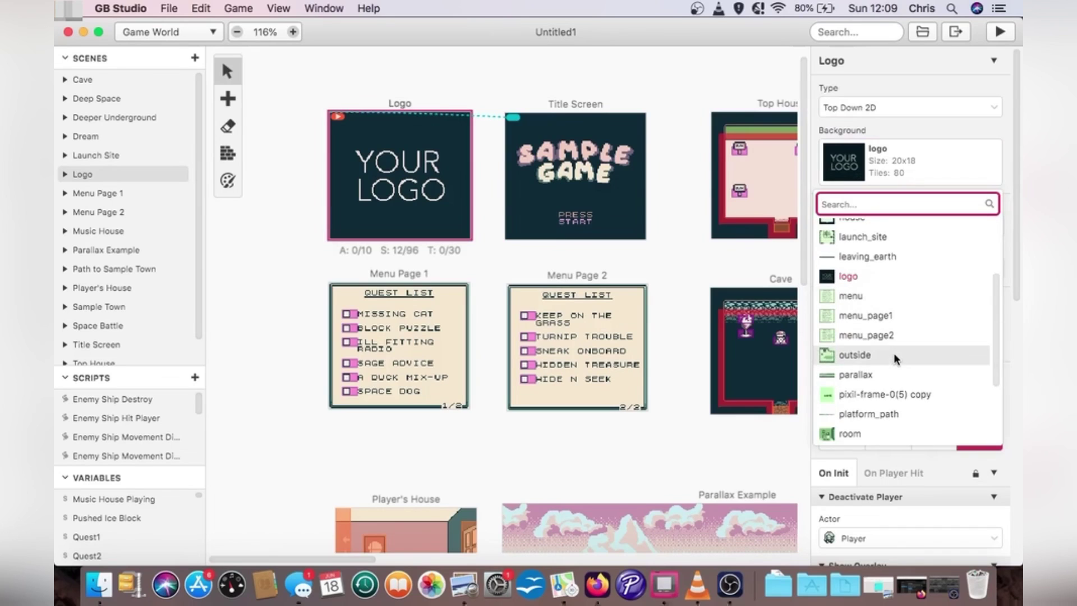
click(900, 395)
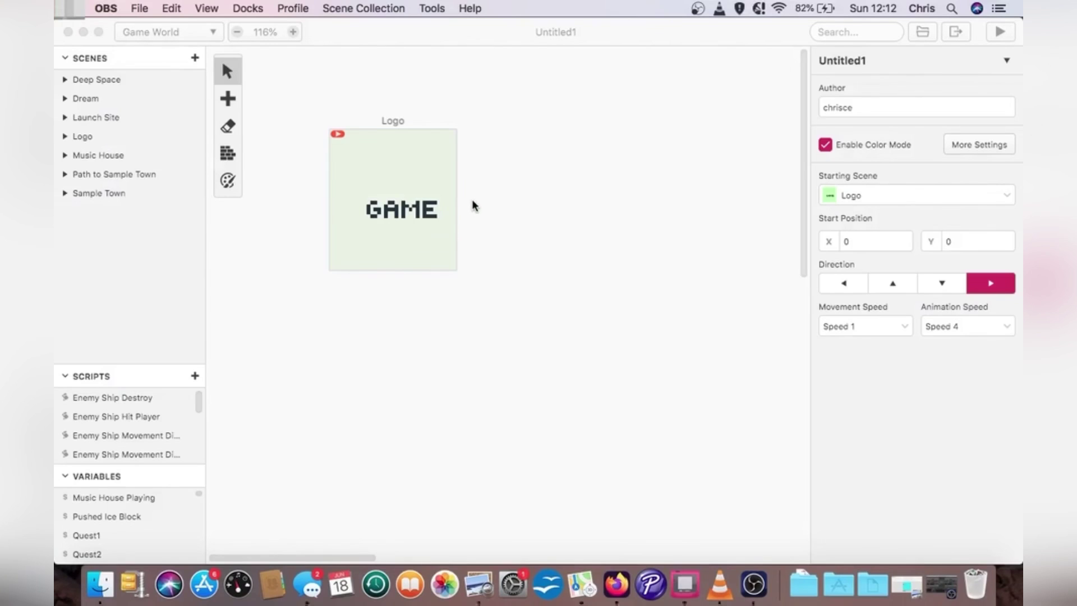
Export the project as a ROM, producing game.gb in the rom folder
click(962, 35)
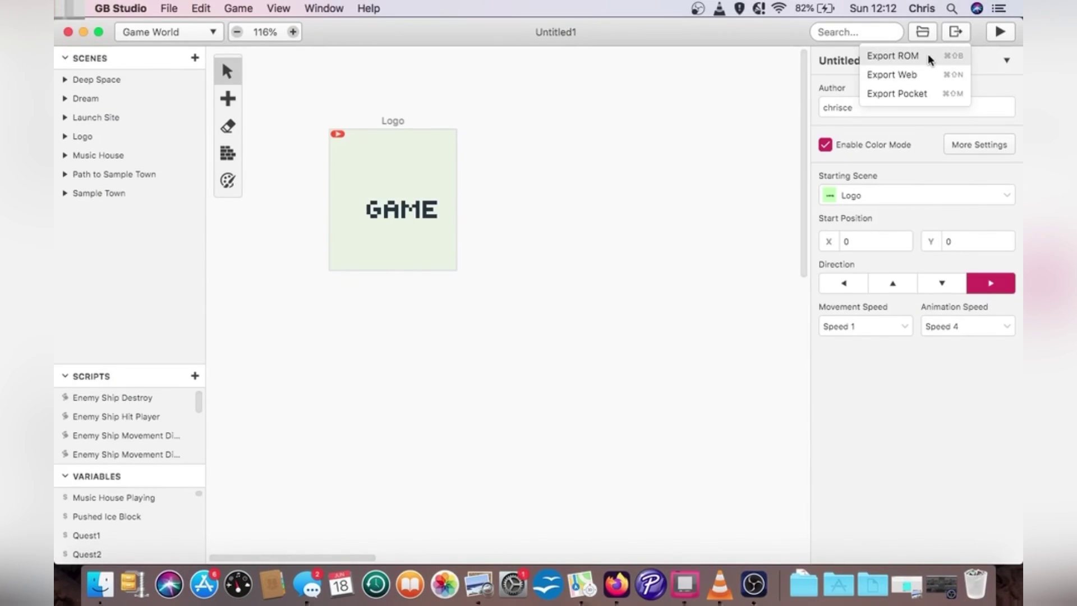
click(893, 56)
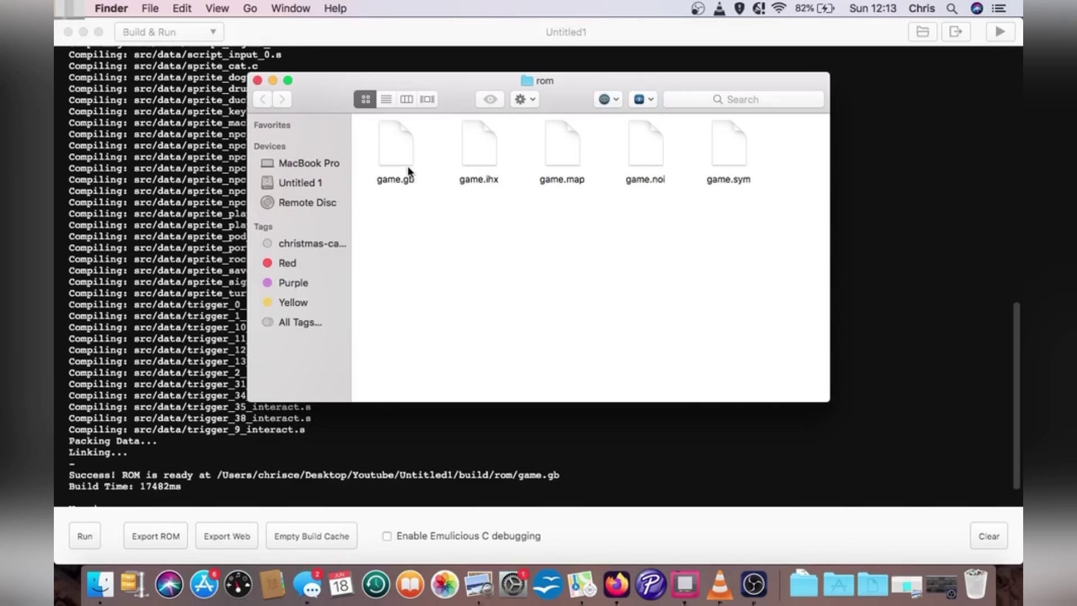
Select game.gb in the rom folder
click(399, 151)
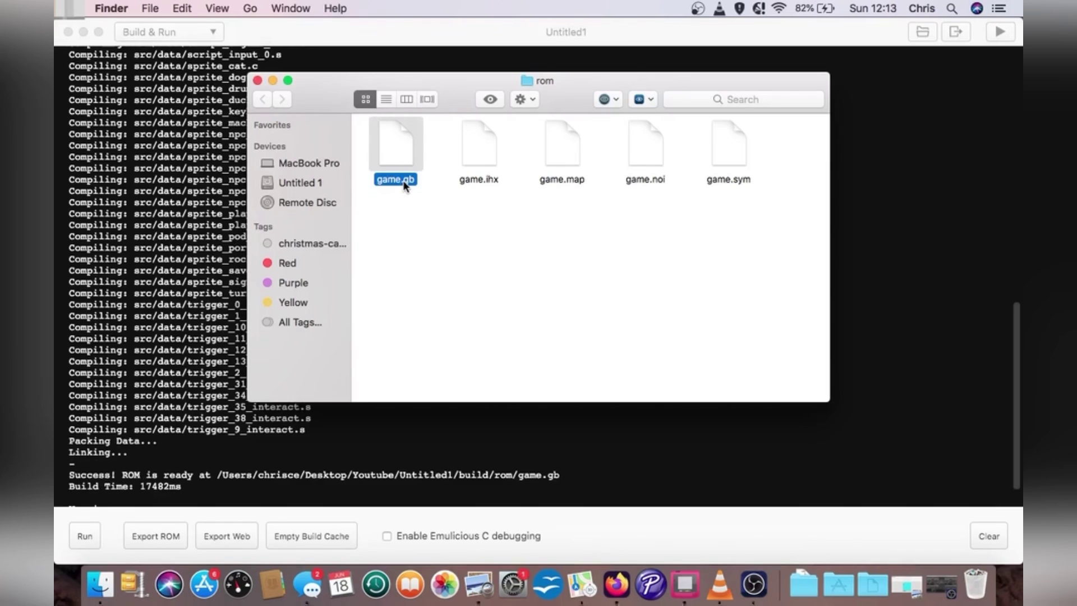